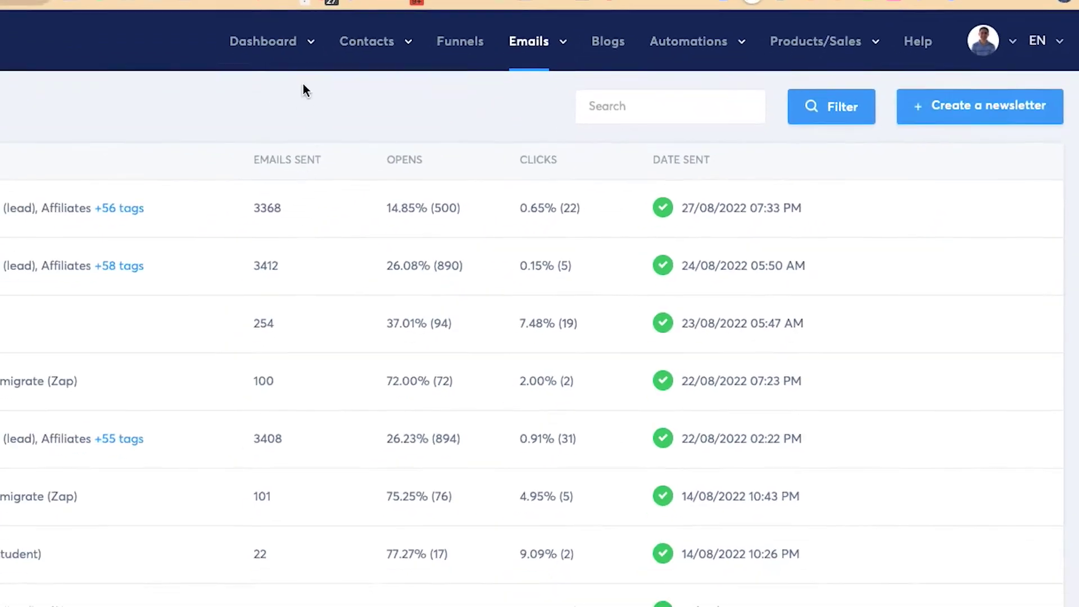
Step: List the contact tags and check that the 'test' tag has one subscriber
mouse_move(264, 131)
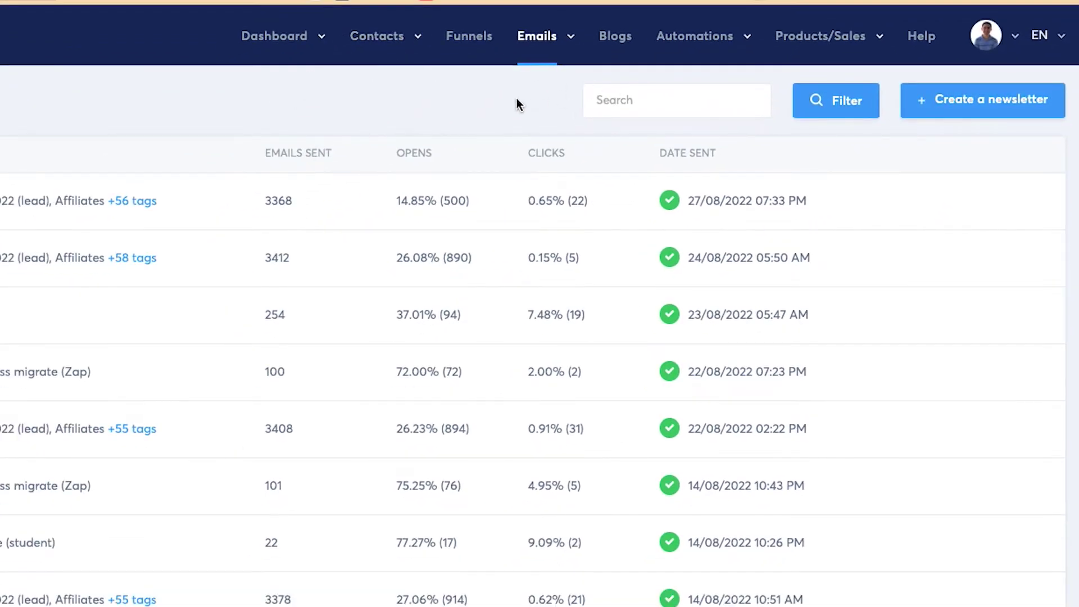
mouse_move(383, 42)
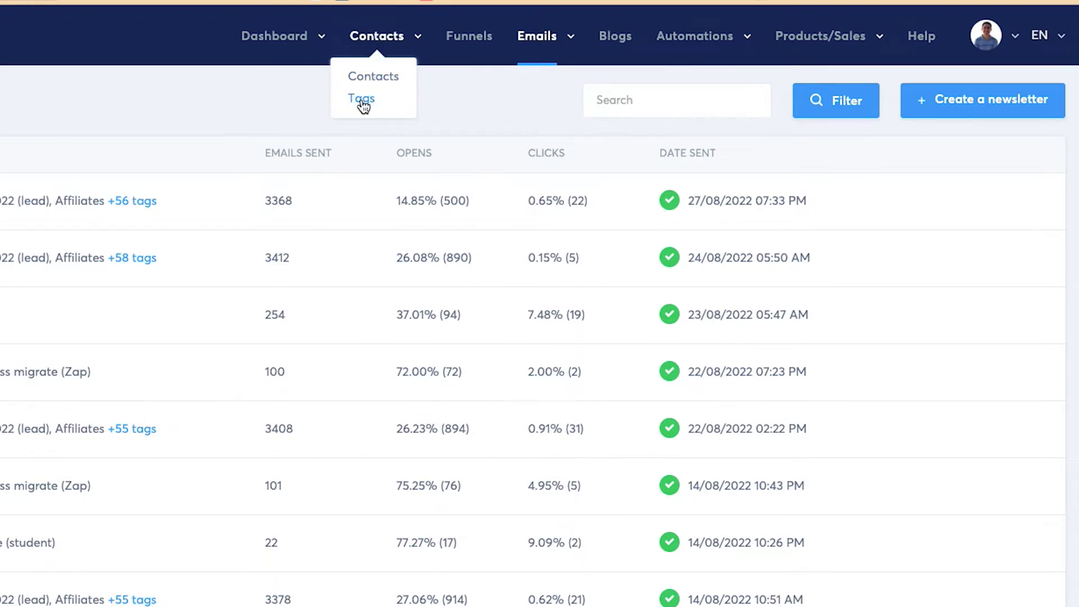
left_click(361, 100)
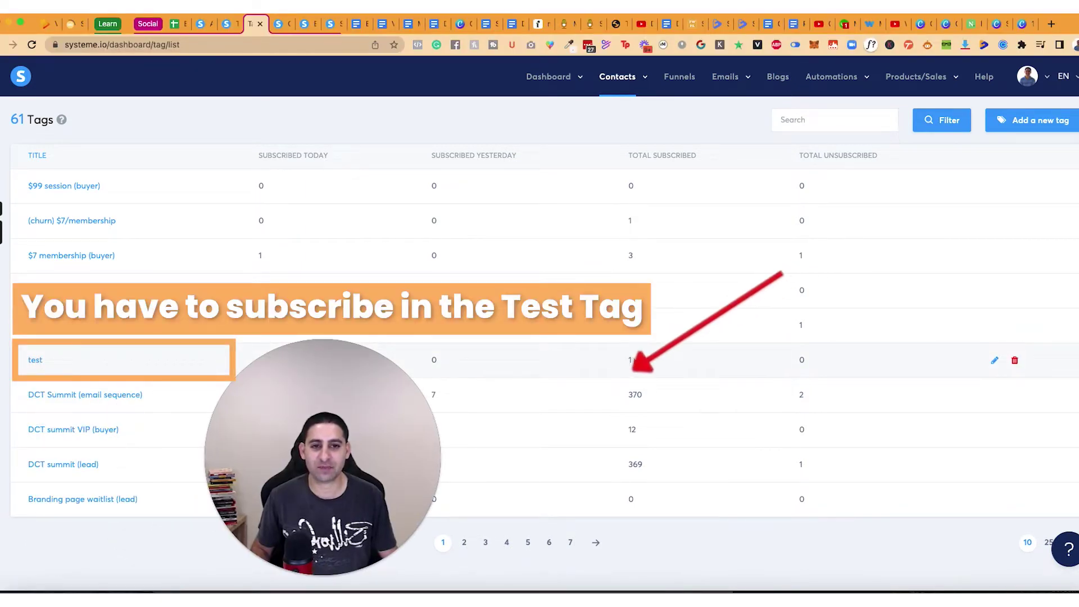
double_click(630, 360)
Step: Open all contacts and filter them by the 'Test' tag
mouse_move(618, 79)
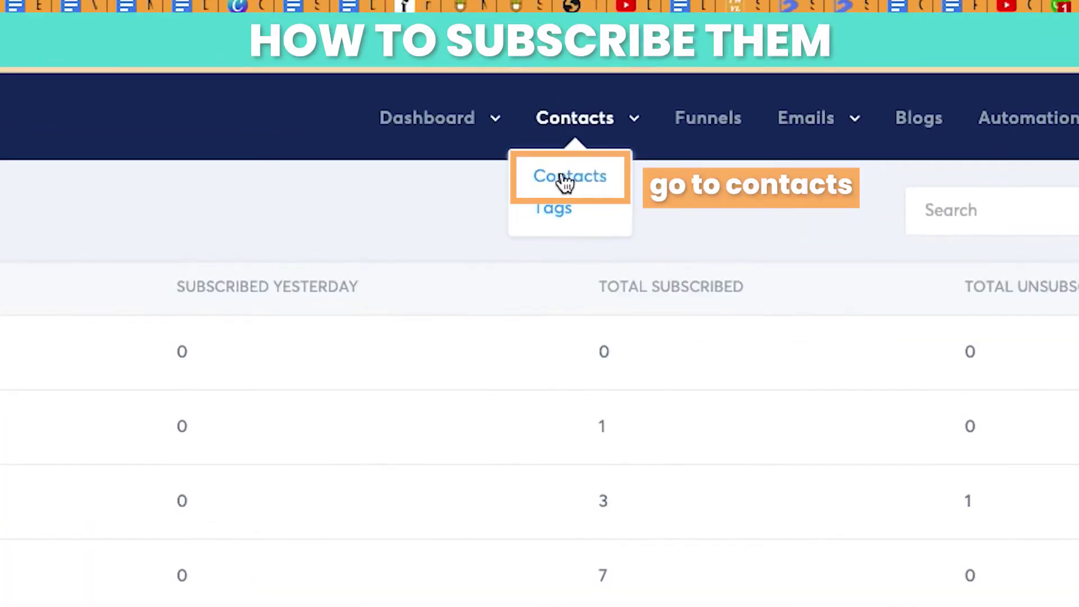
left_click(565, 180)
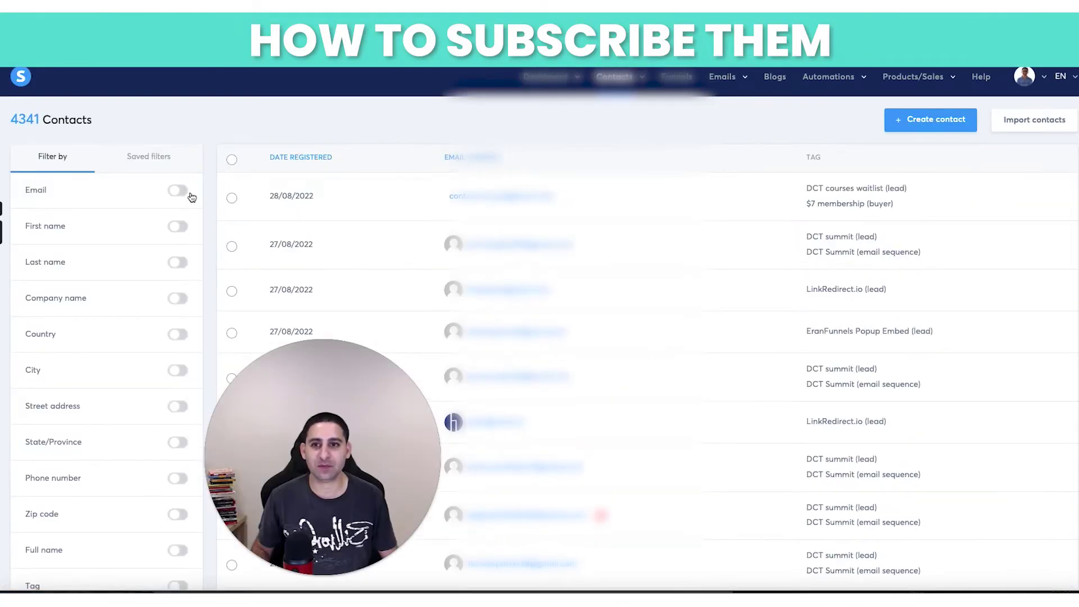
scroll(133, 295, "down", 4)
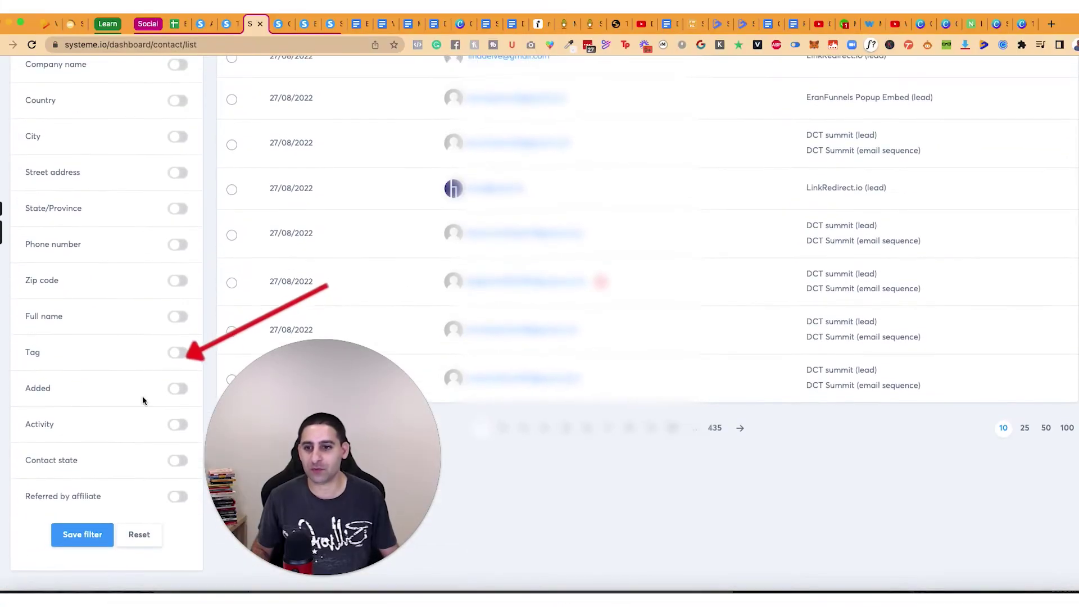
left_click(177, 353)
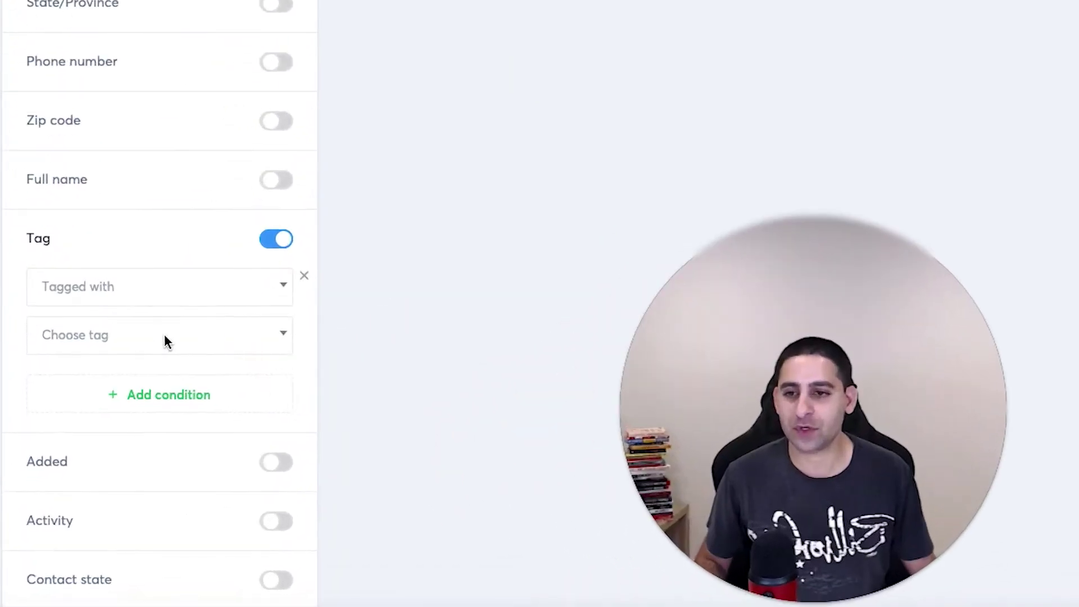
left_click(100, 418)
type("test")
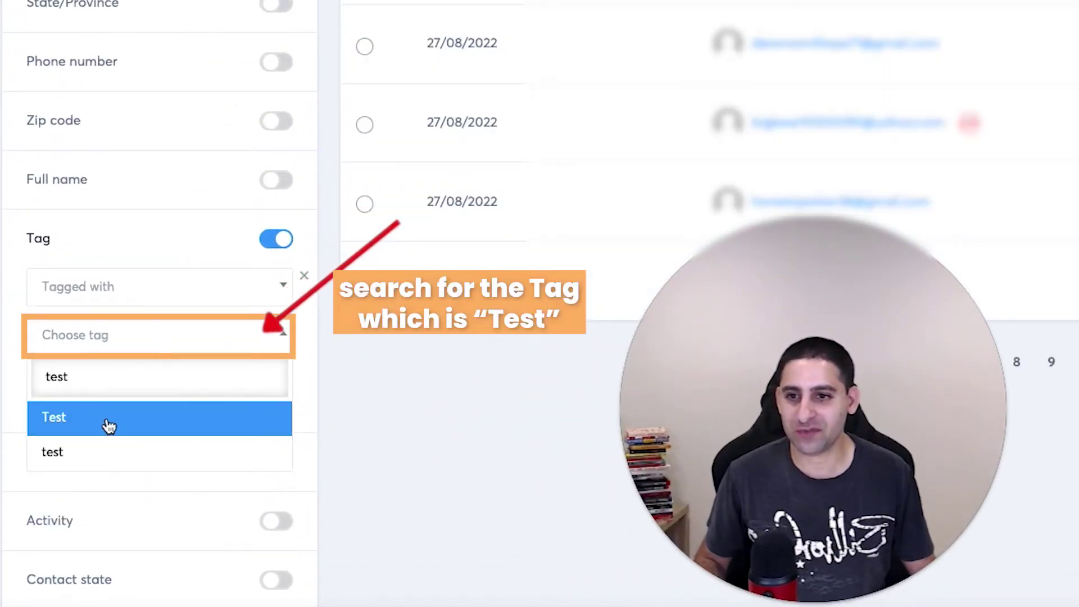
left_click(109, 425)
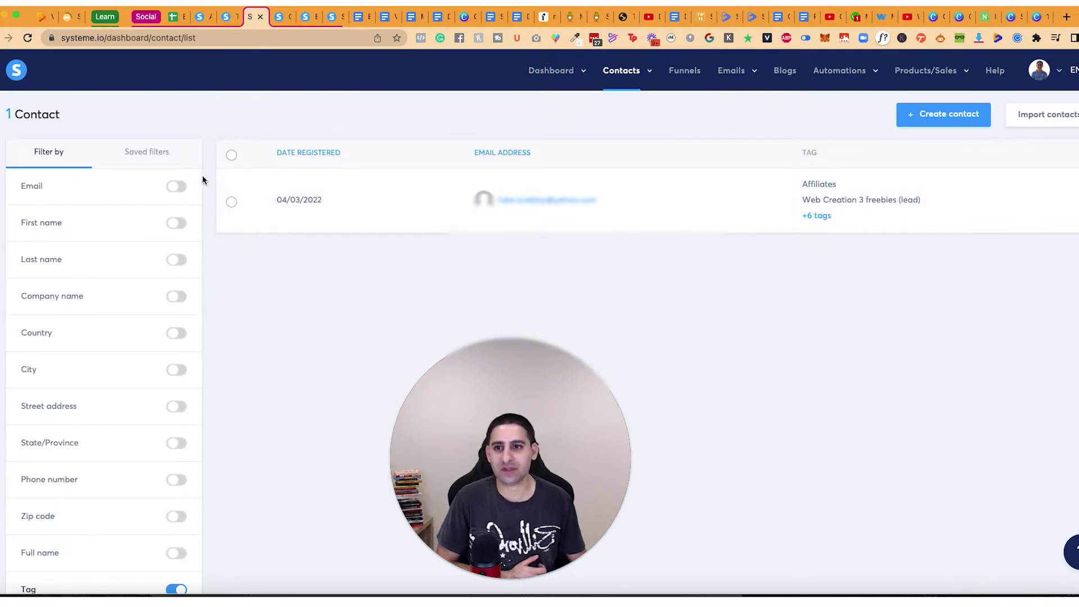
Step: Reset the tag filter and filter by the lowercase 'test' tag instead
scroll(185, 432, "down", 3)
left_click(175, 410)
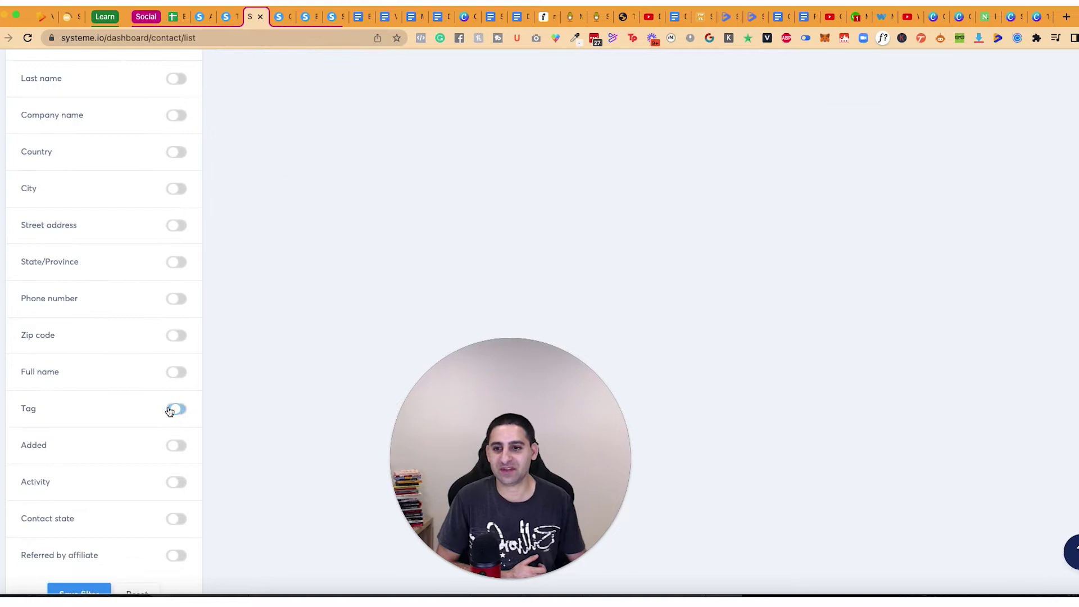
left_click(175, 410)
scroll(584, 284, "up", 3)
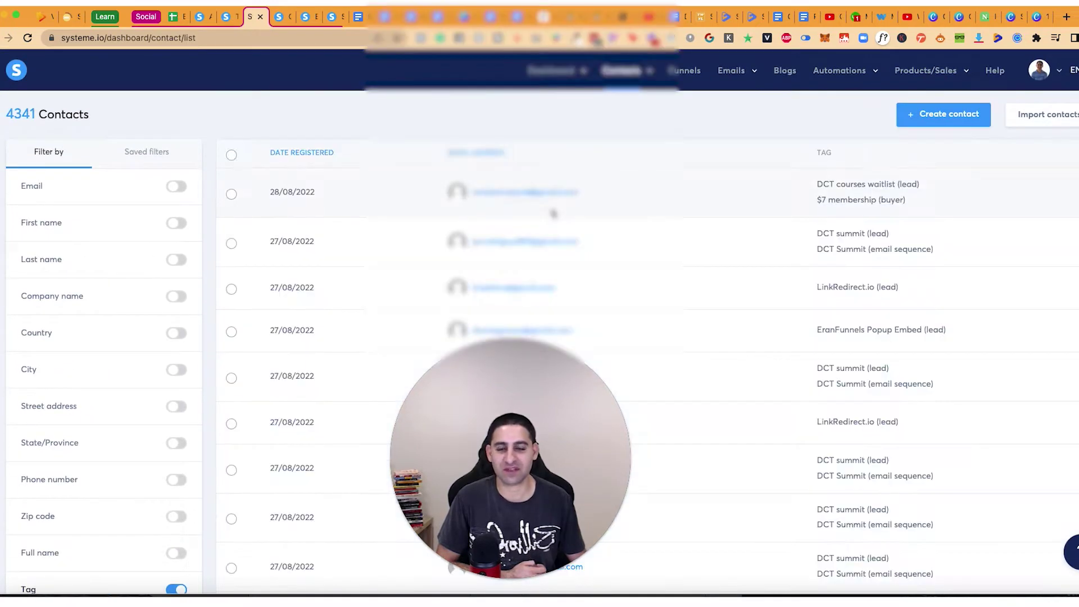
scroll(251, 332, "down", 6)
left_click(132, 310)
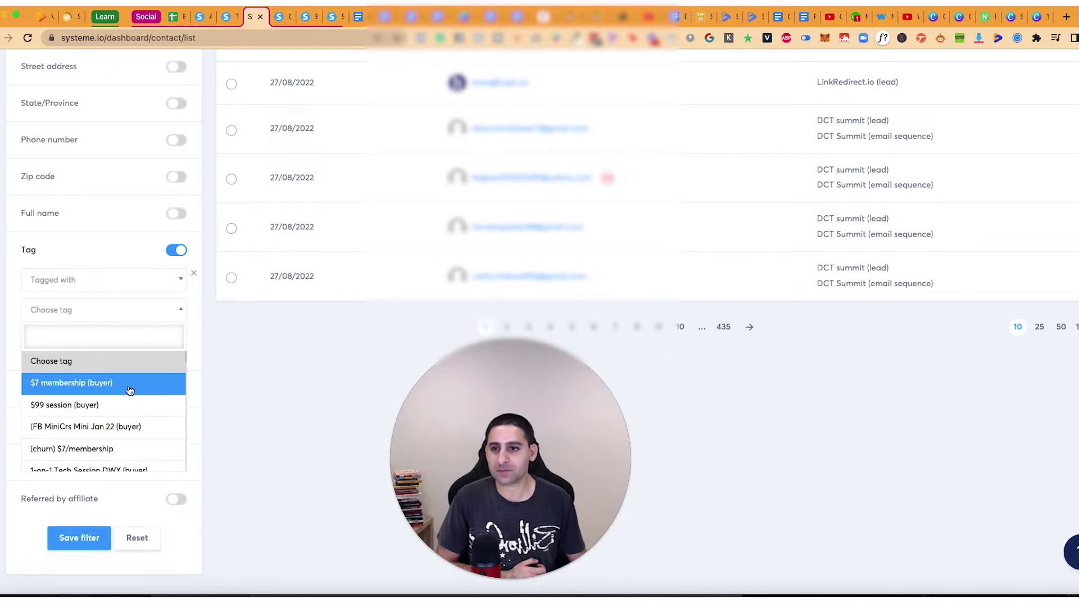
scroll(132, 386, "down", 2)
type("test")
left_click(104, 384)
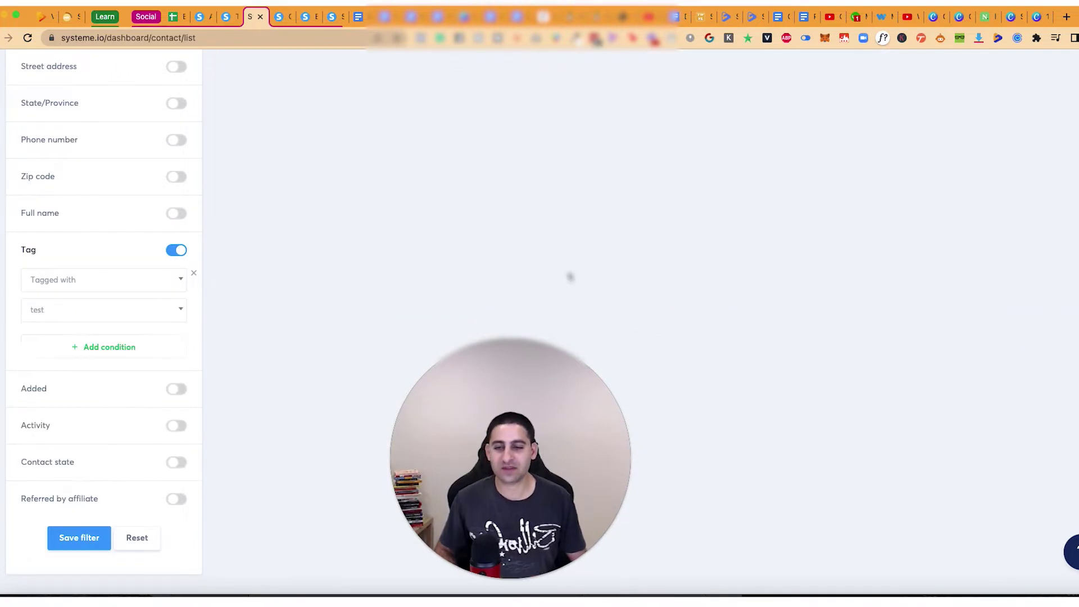
Step: Untick the 'test' tag on the single filtered contact and save it
scroll(590, 271, "up", 6)
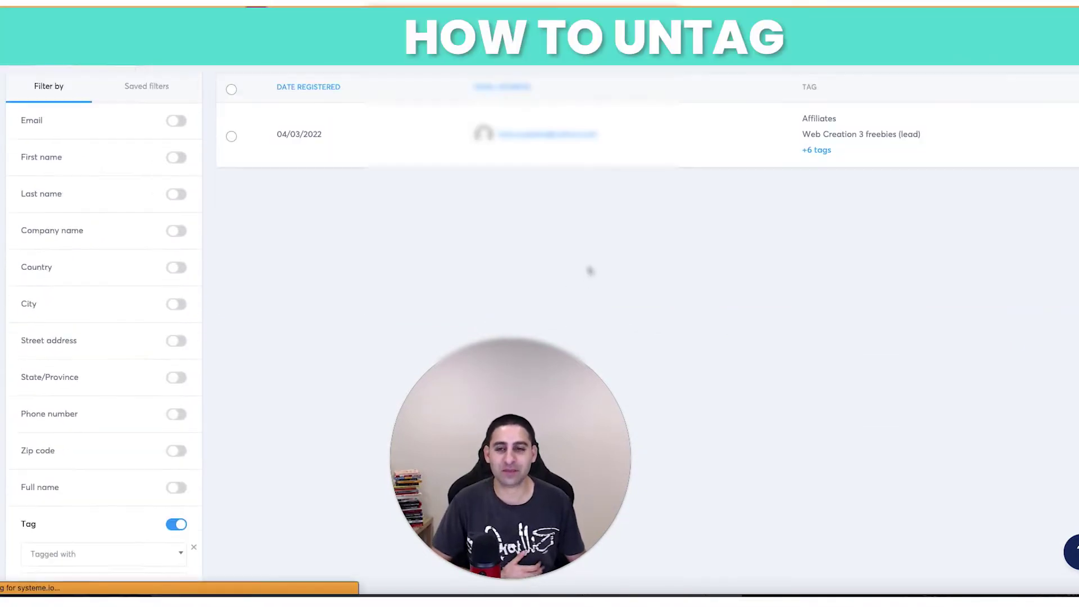
left_click(549, 202)
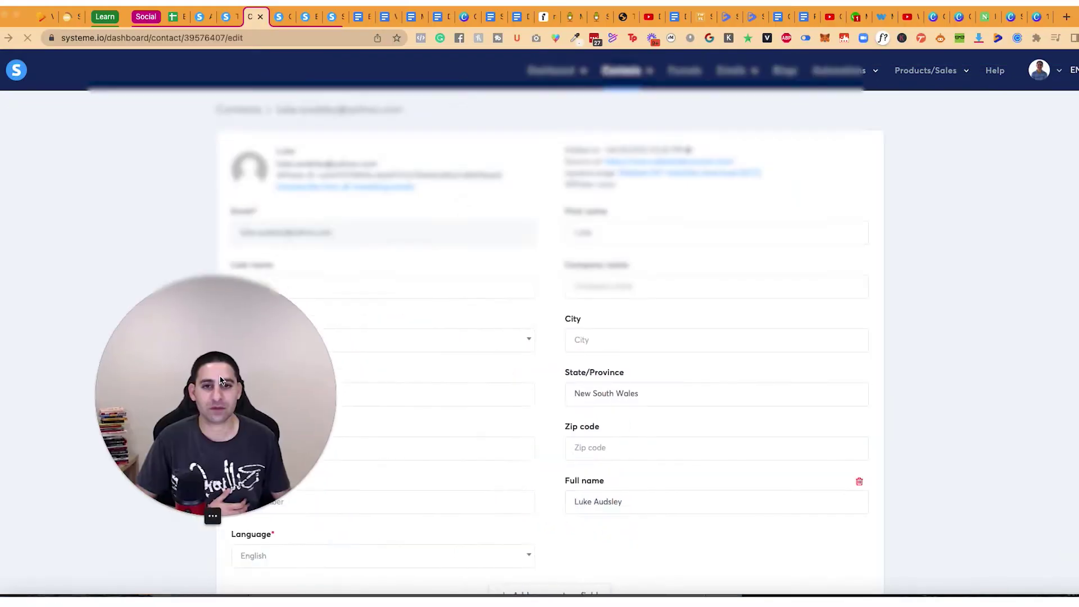
scroll(738, 450, "down", 10)
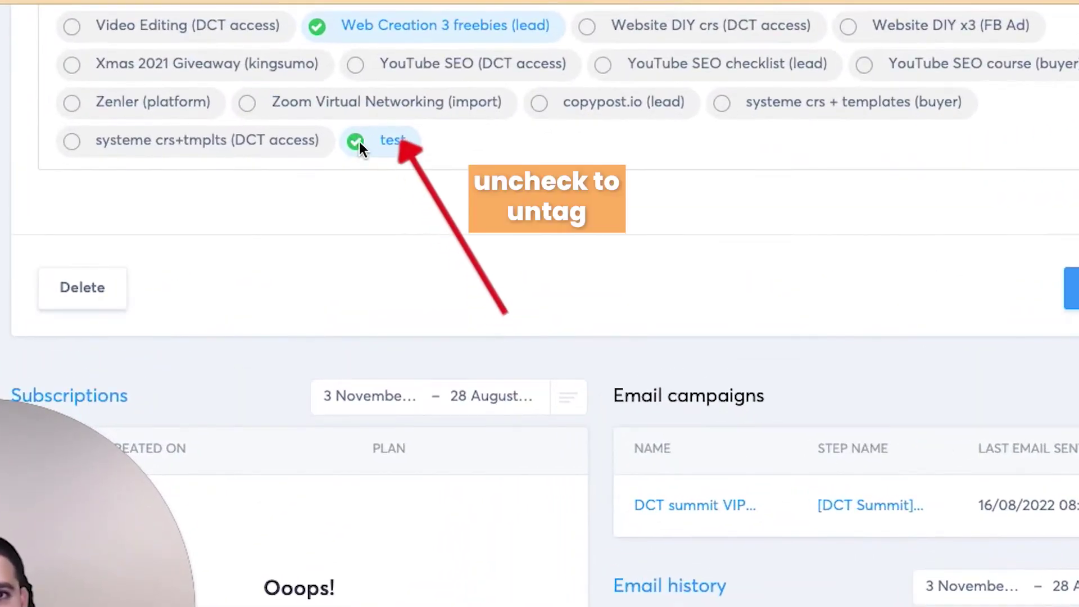
left_click(357, 142)
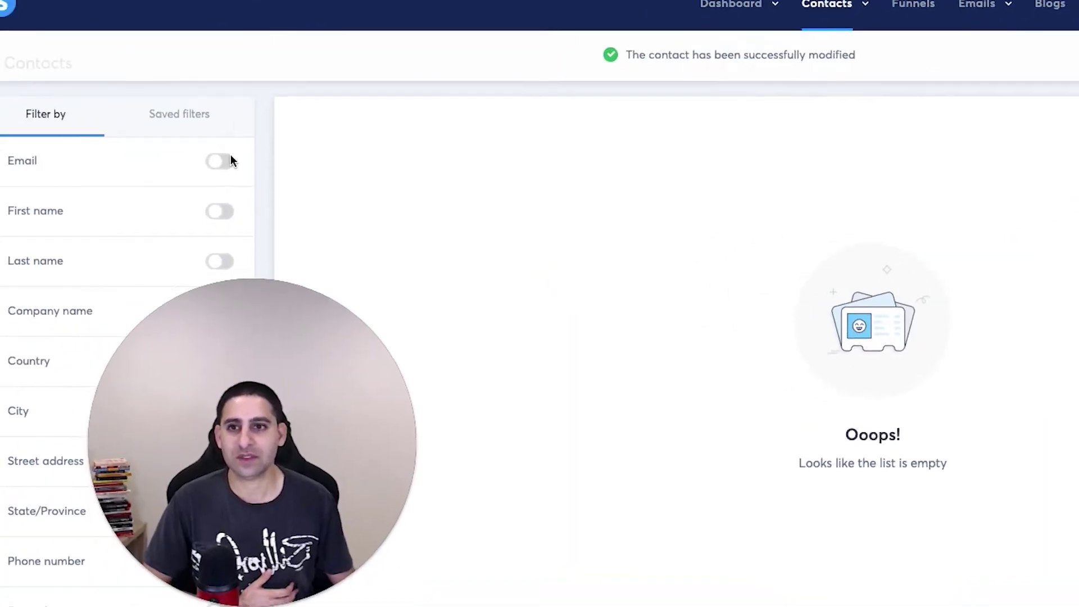
Step: Filter the contacts by the test contact's email address
left_click(222, 161)
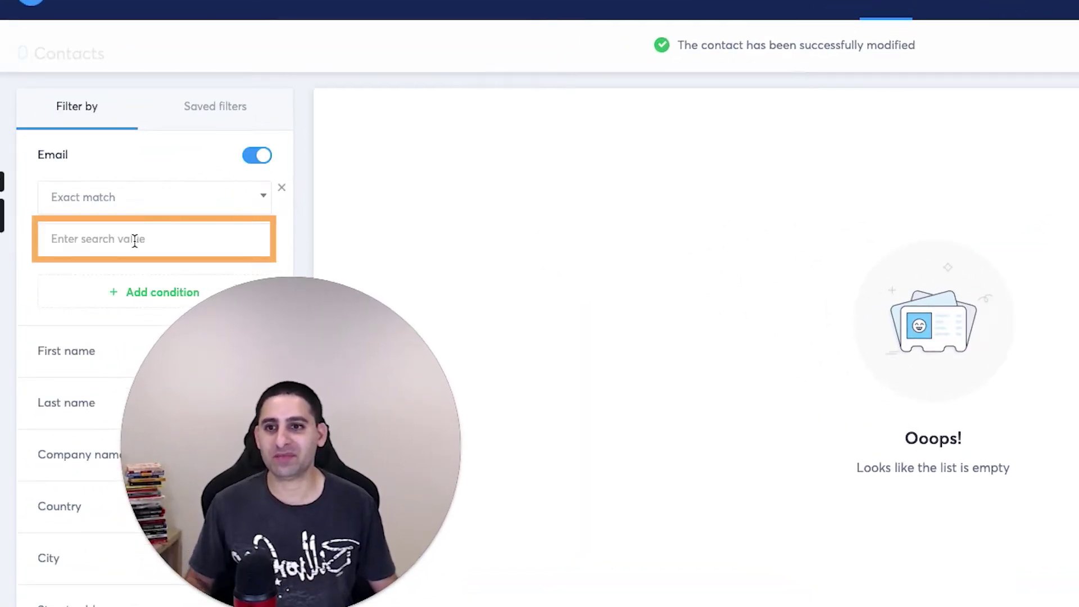
left_click(135, 241)
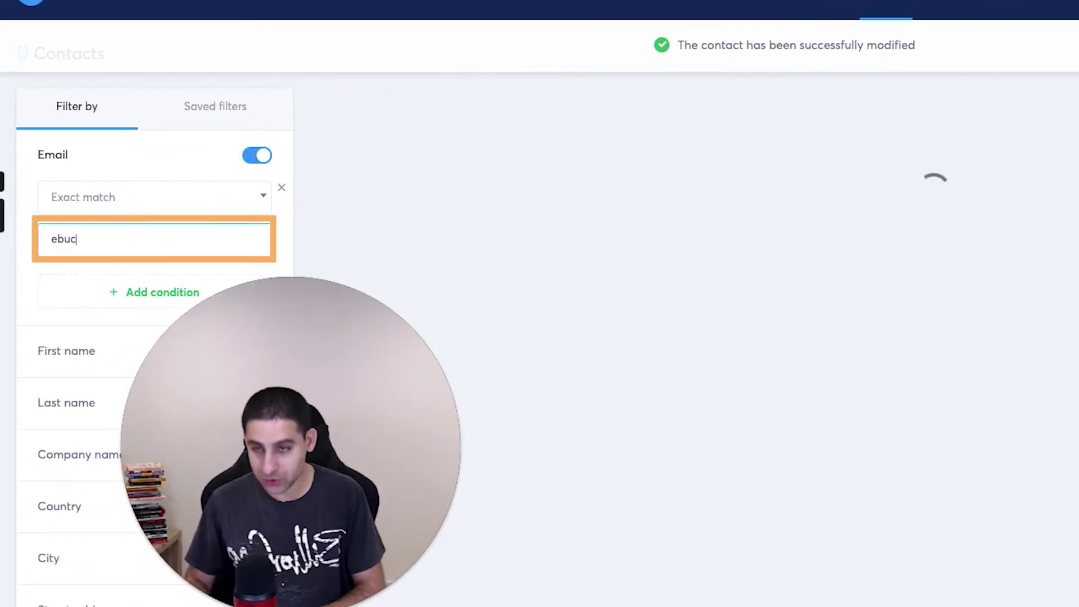
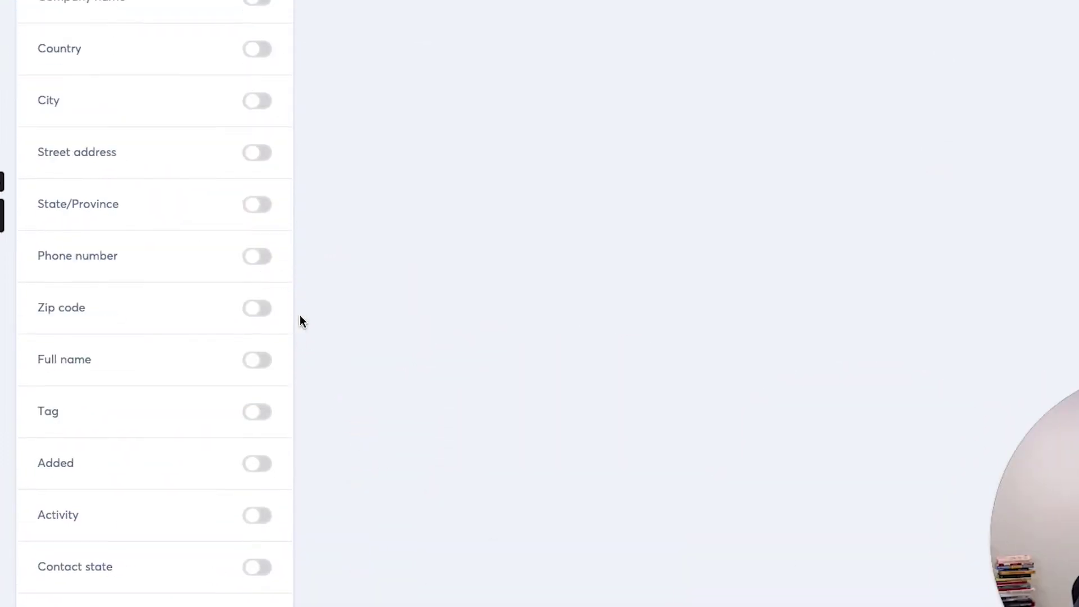
scroll(299, 315, "up", 5)
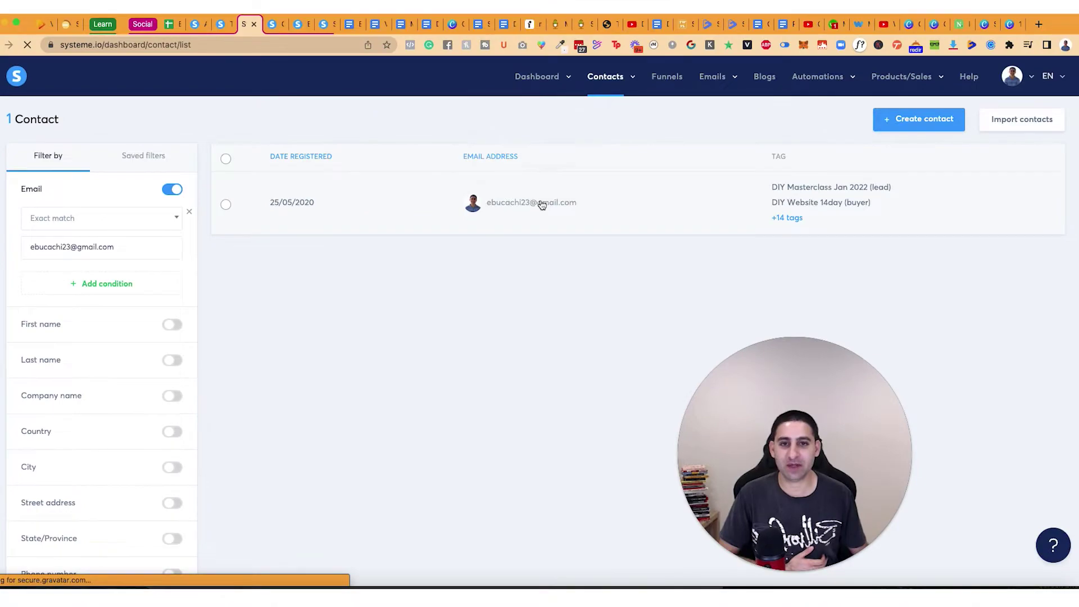
Step: Tick the 'test' tag on that contact and save it
left_click(541, 204)
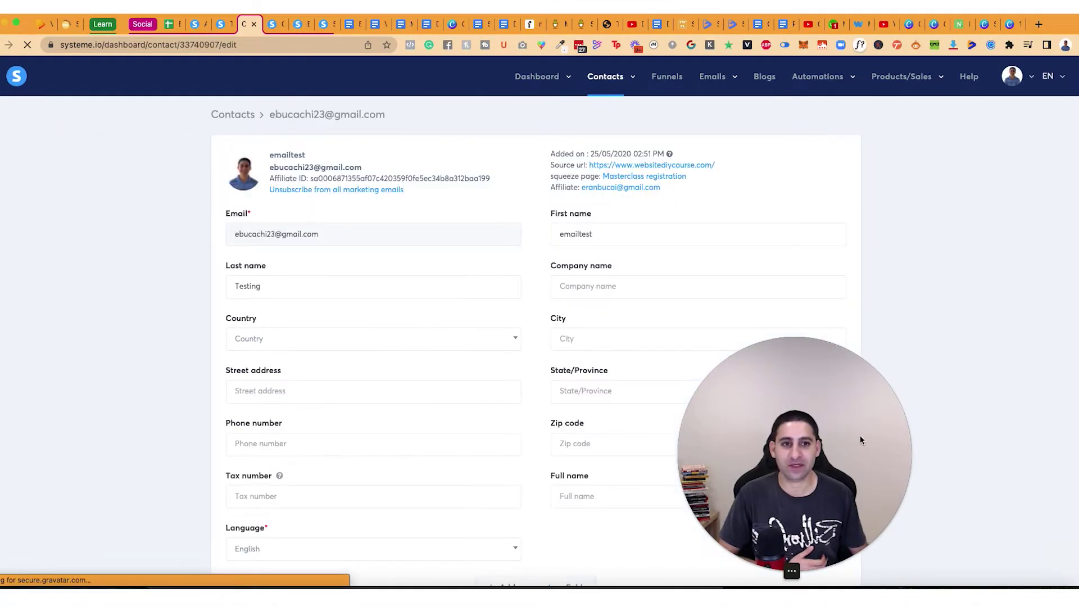
left_click_drag(861, 441, 1004, 335)
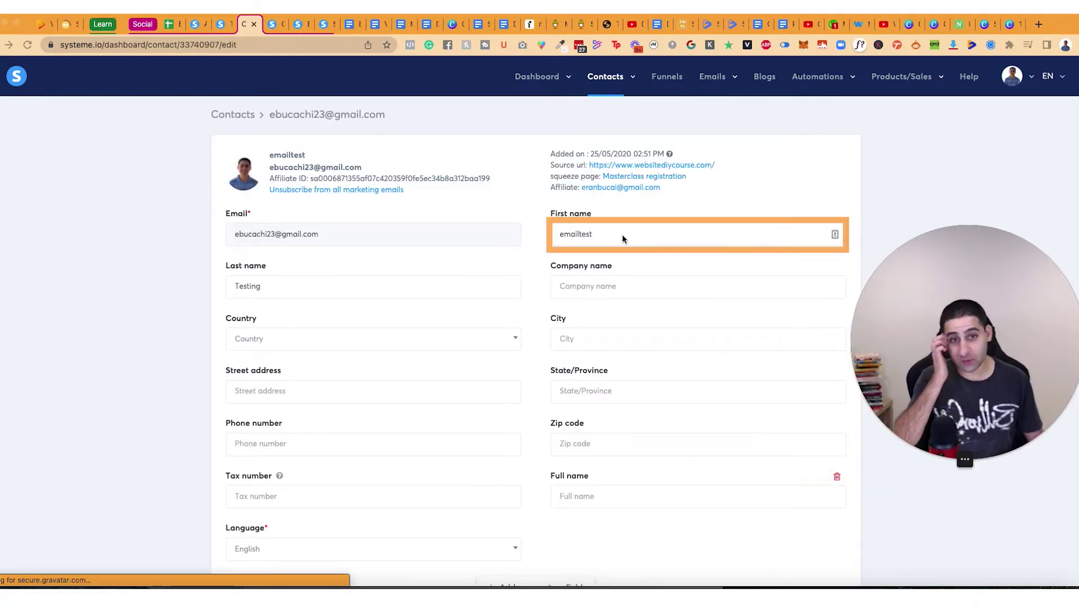
scroll(579, 235, "down", 10)
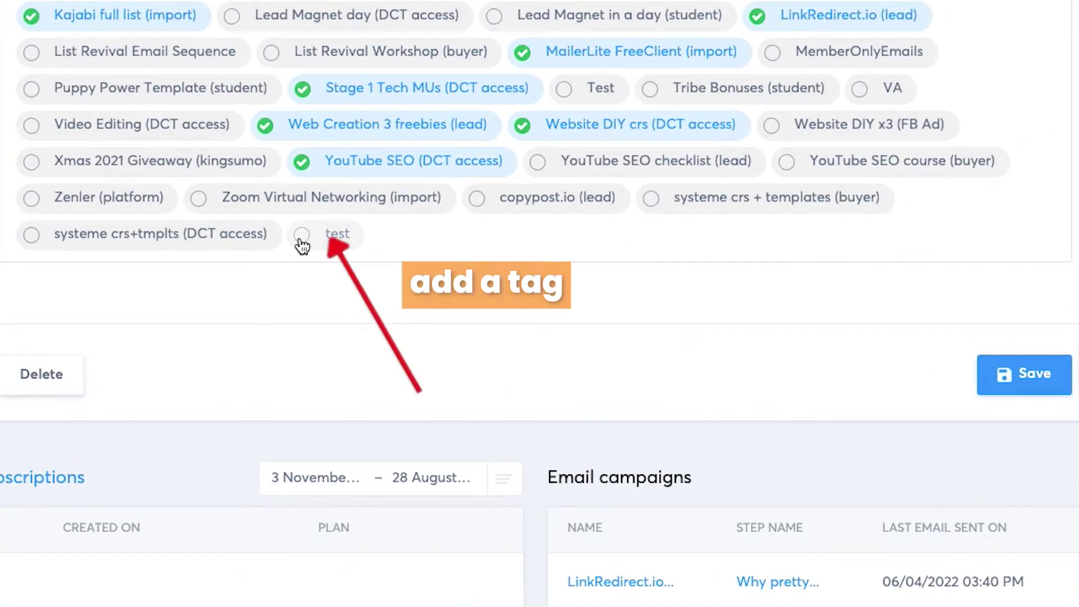
left_click(302, 239)
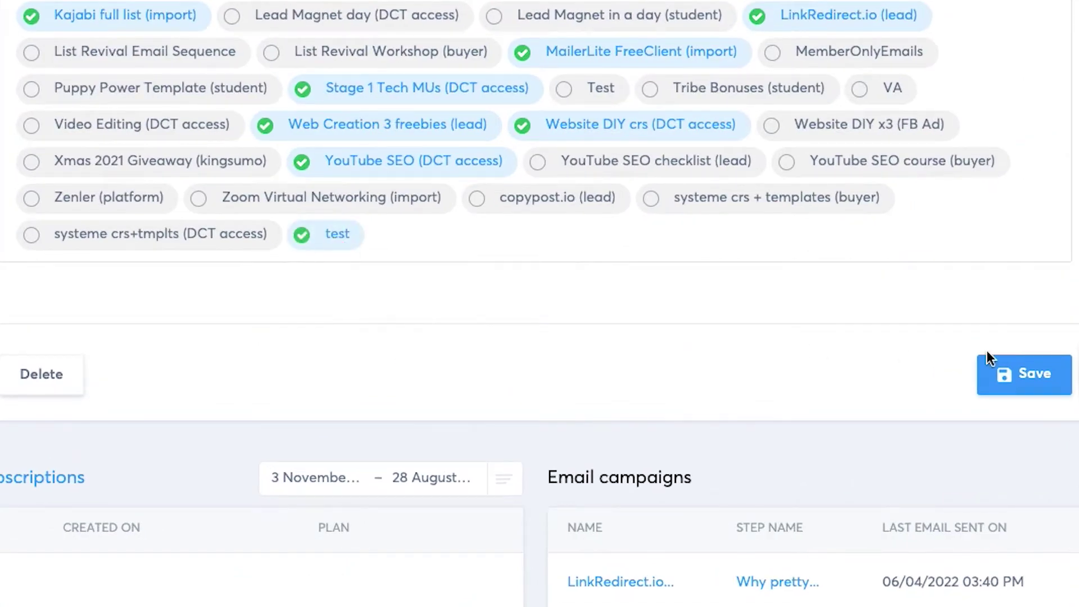
left_click(1012, 374)
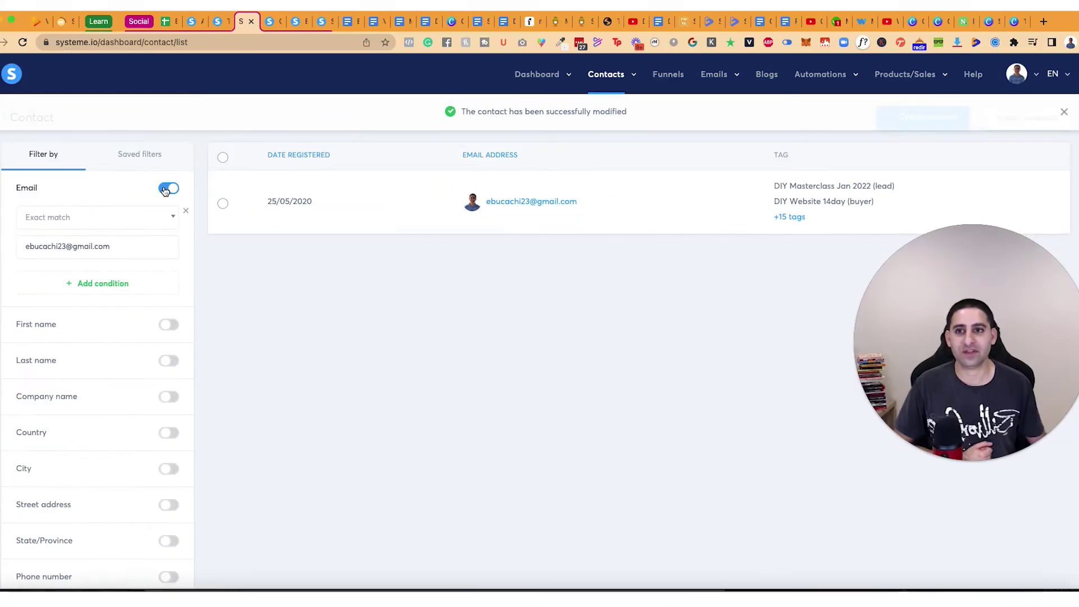
Step: Clear the email filter, then start newsletter 'Test personalization' in the classic editor
left_click(167, 189)
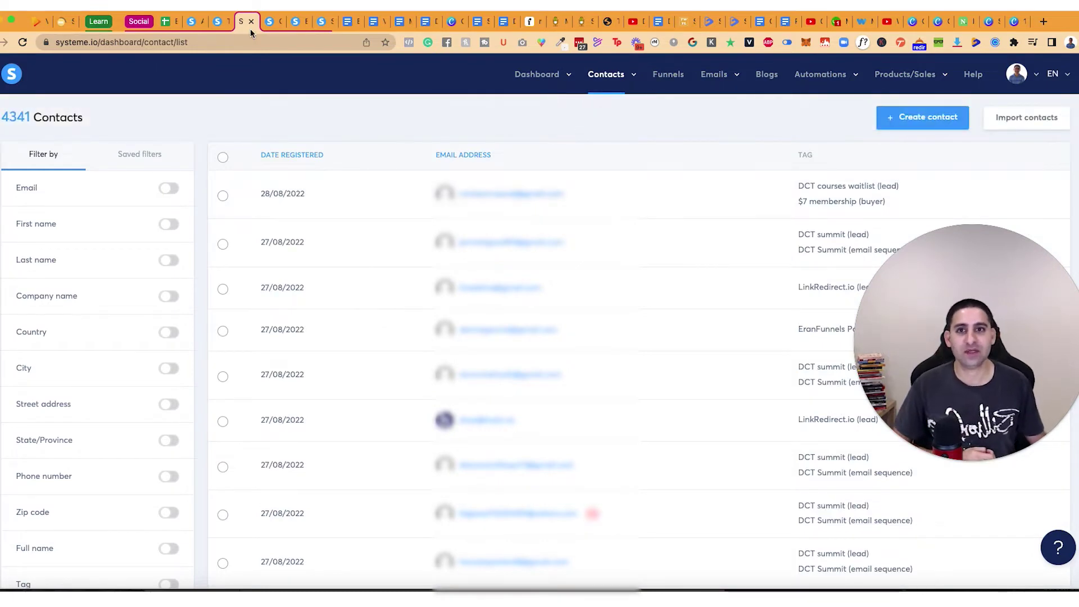
mouse_move(694, 74)
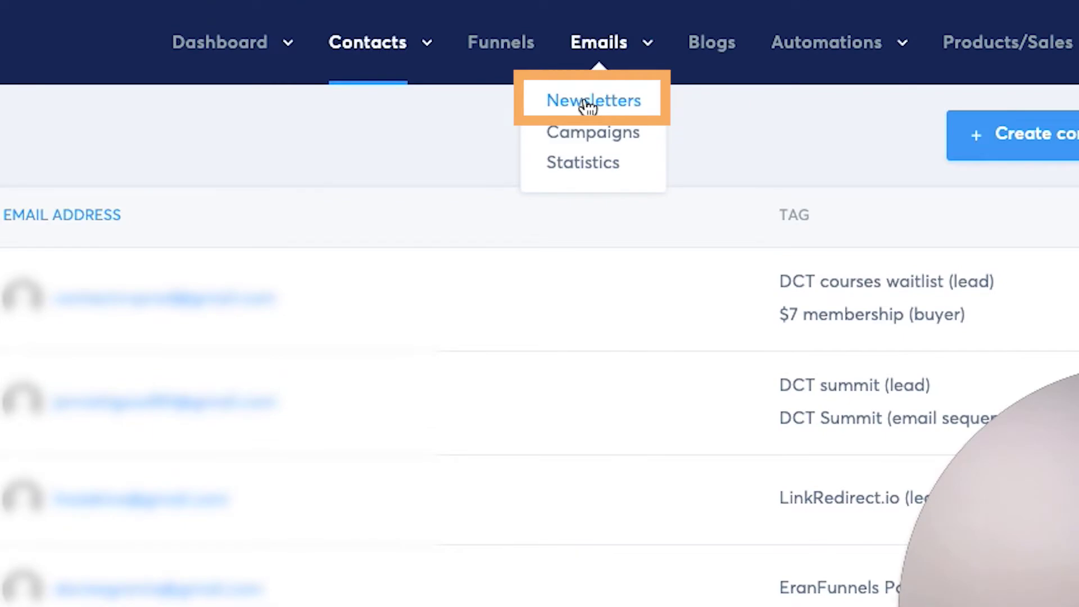
left_click(588, 106)
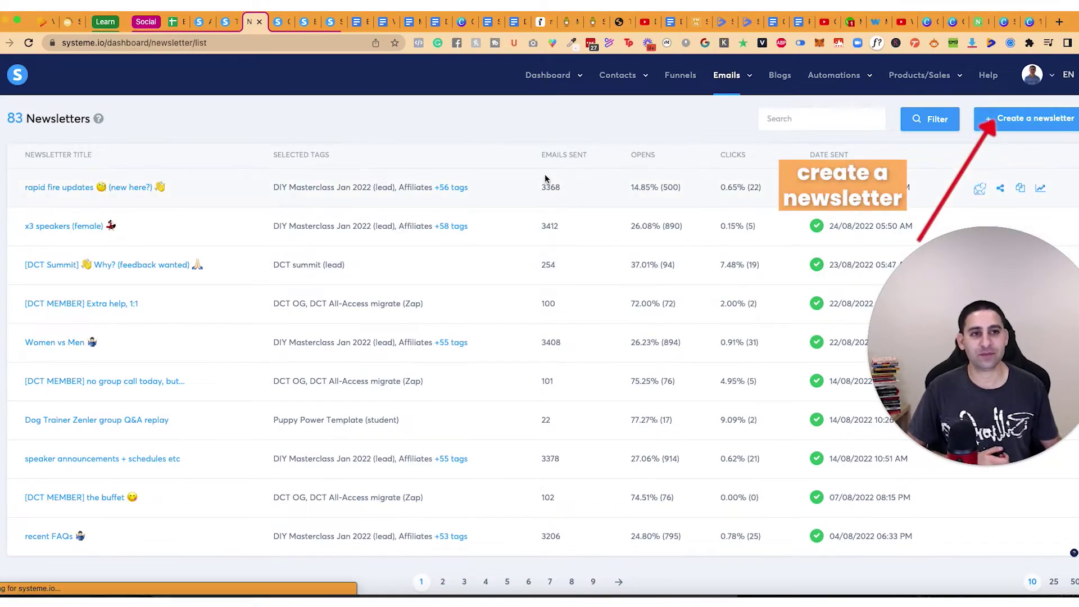
left_click(1028, 118)
type("Test personalization")
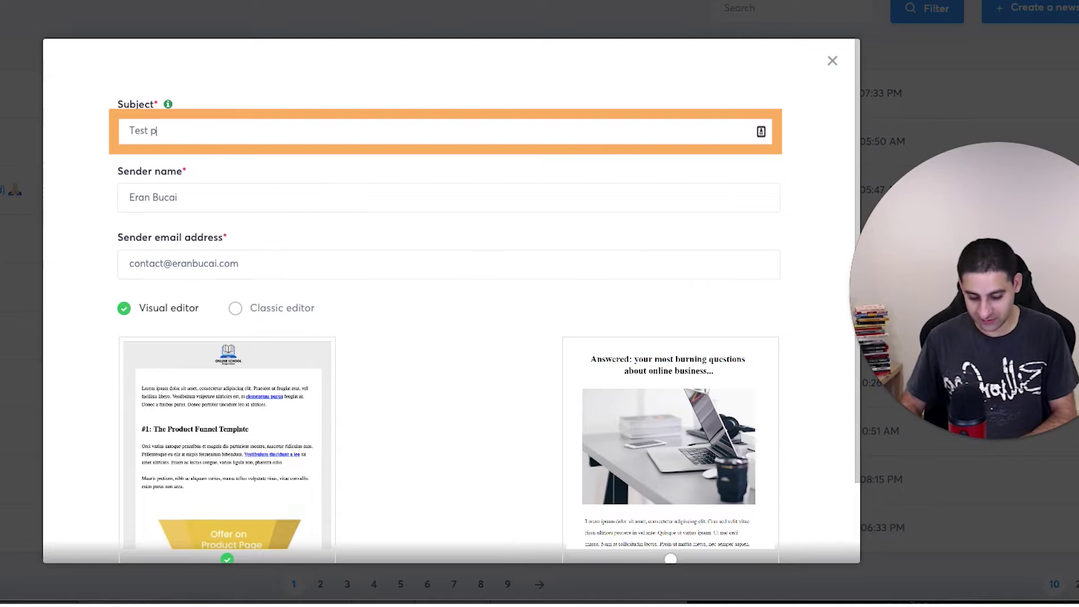
scroll(256, 222, "down", 2)
left_click(256, 222)
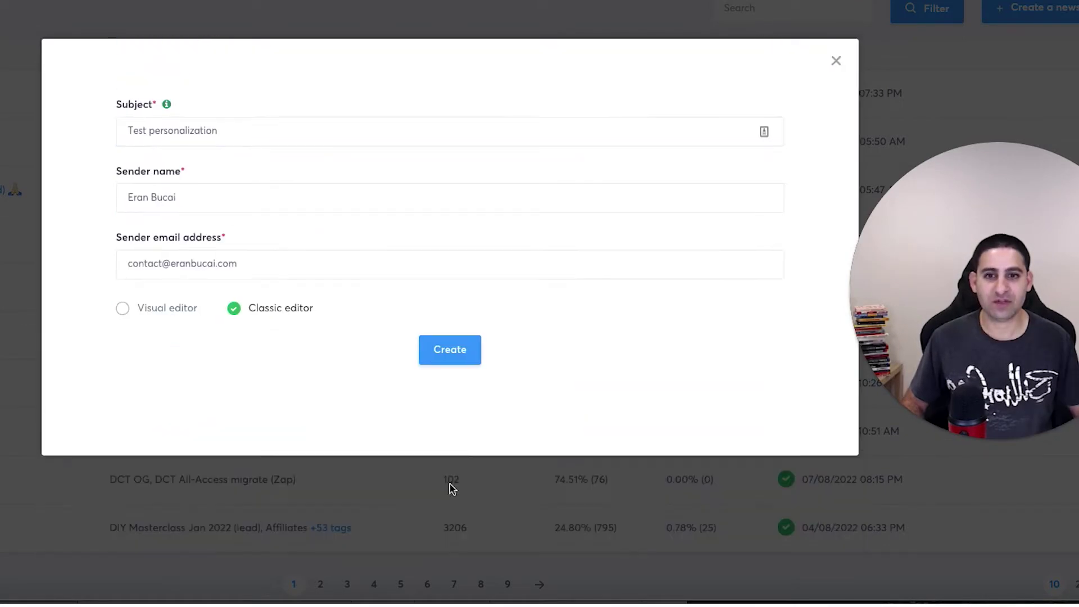
Step: Create the newsletter and include the Test tag as its recipients
left_click(448, 510)
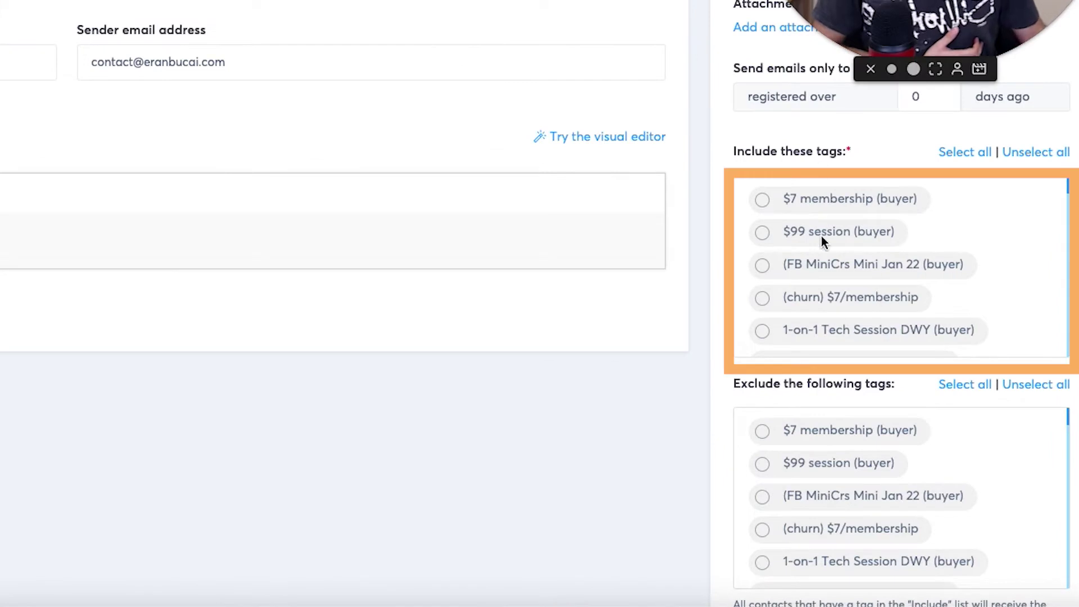
scroll(901, 242, "down", 3)
scroll(901, 237, "down", 20)
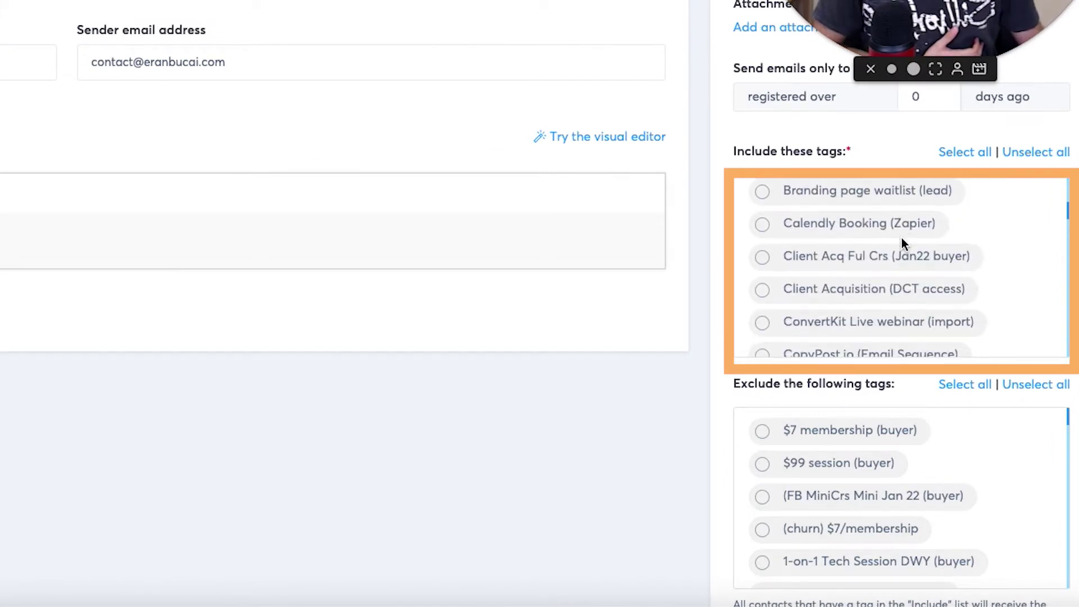
scroll(903, 240, "up", 3)
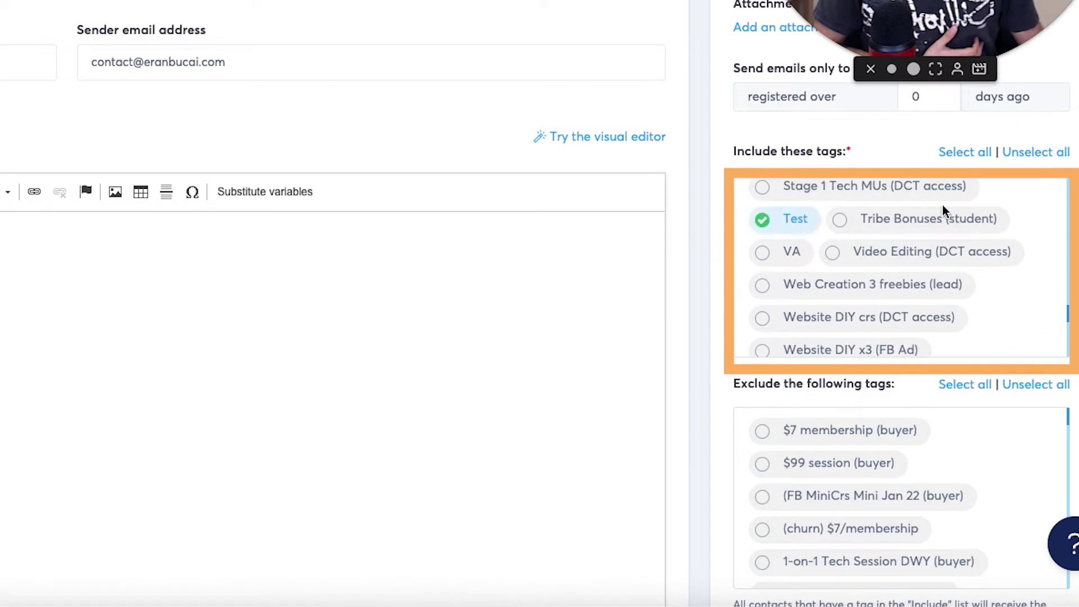
scroll(943, 205, "up", 2)
scroll(873, 279, "down", 1)
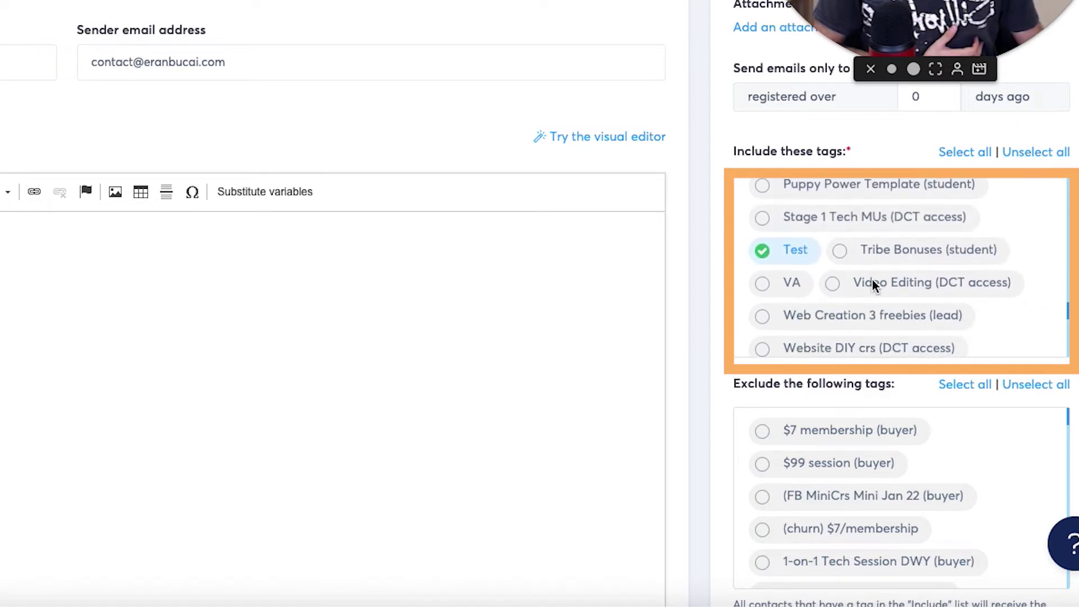
Step: Start the email body with 'Hey' followed by the {first_name} substitute
left_click(451, 333)
type("Hey")
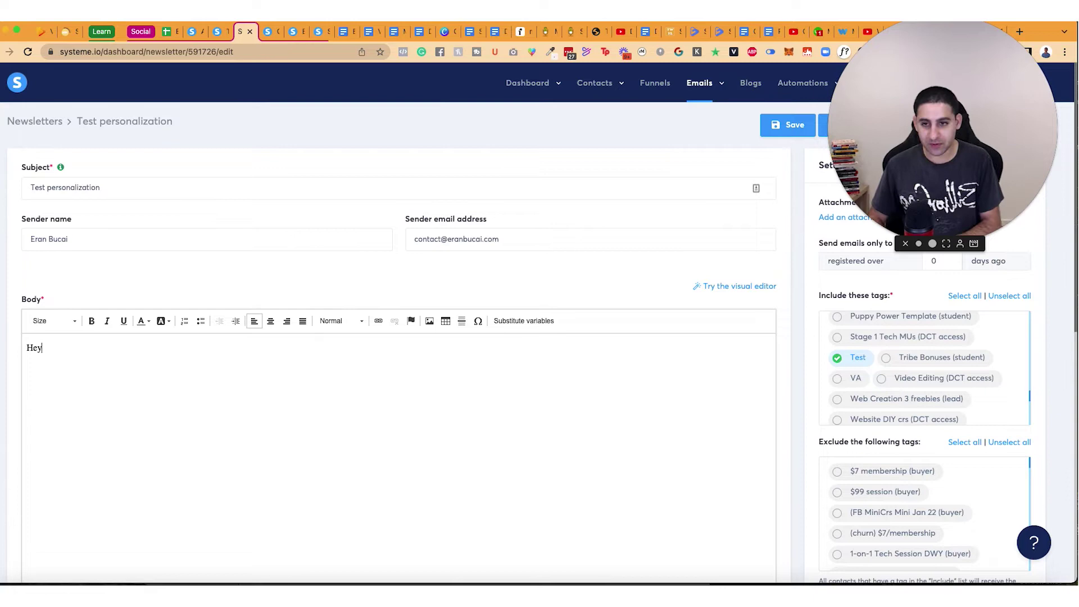
left_click(524, 321)
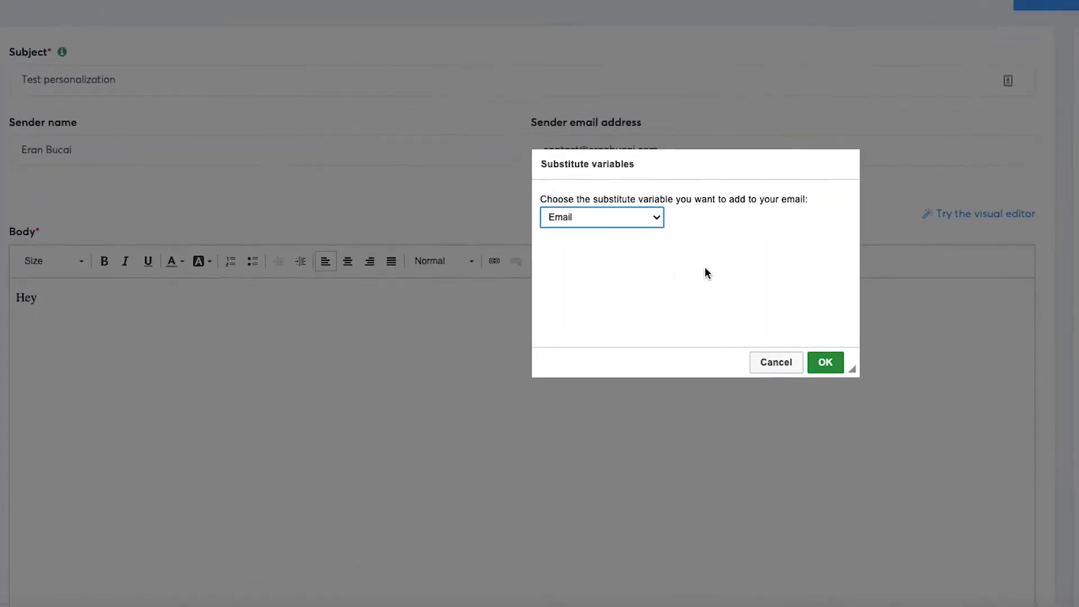
left_click(629, 224)
left_click(615, 235)
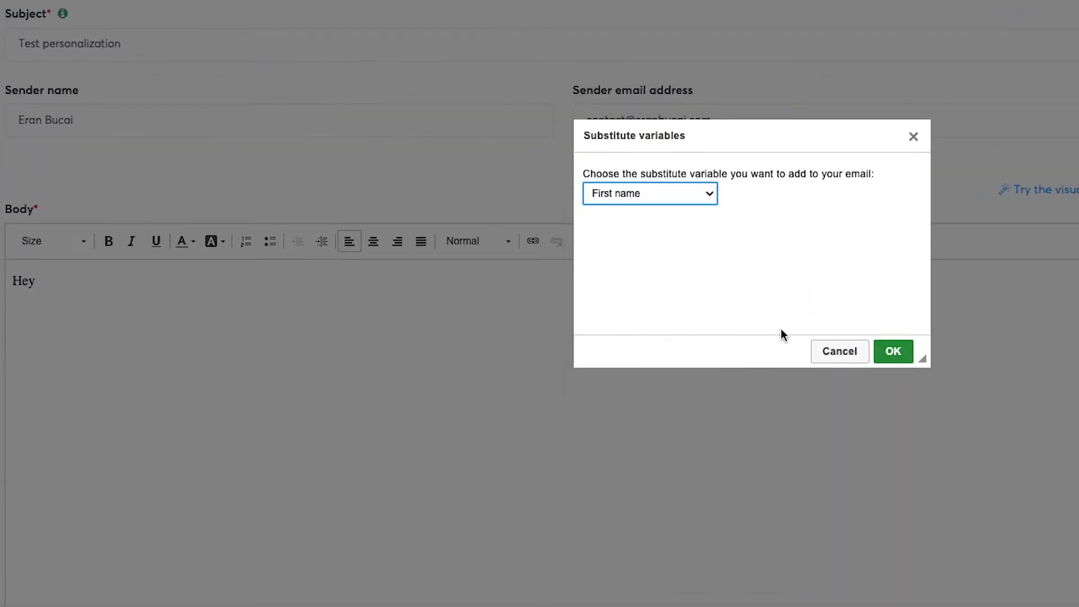
left_click(894, 351)
Step: Copy the available substitutes list and paste it below the greeting
scroll(850, 509, "down", 3)
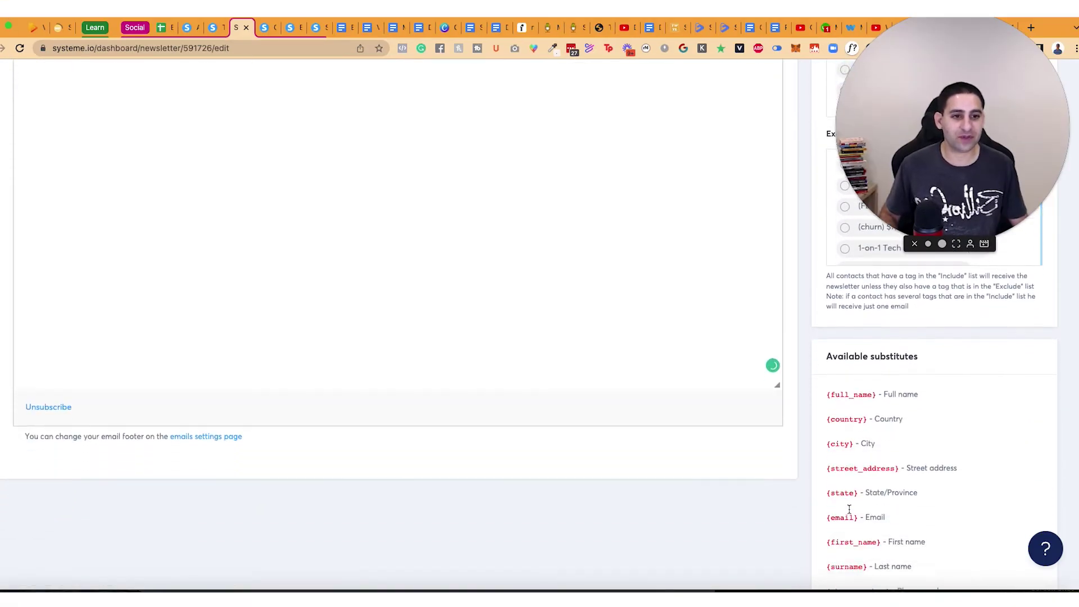
scroll(849, 509, "down", 2)
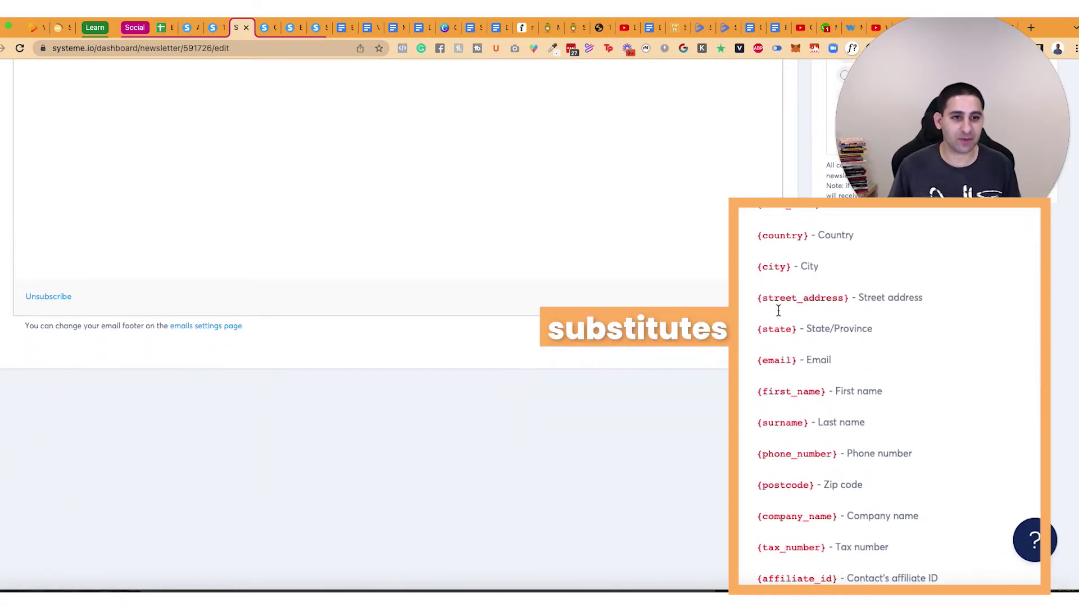
left_click_drag(758, 208, 999, 524)
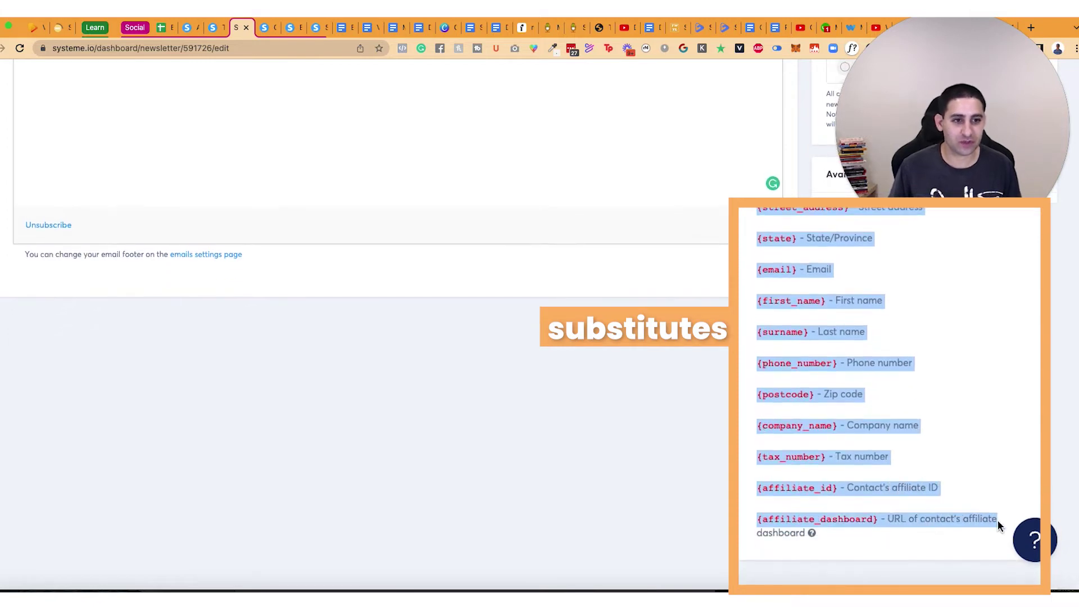
scroll(125, 209, "up", 5)
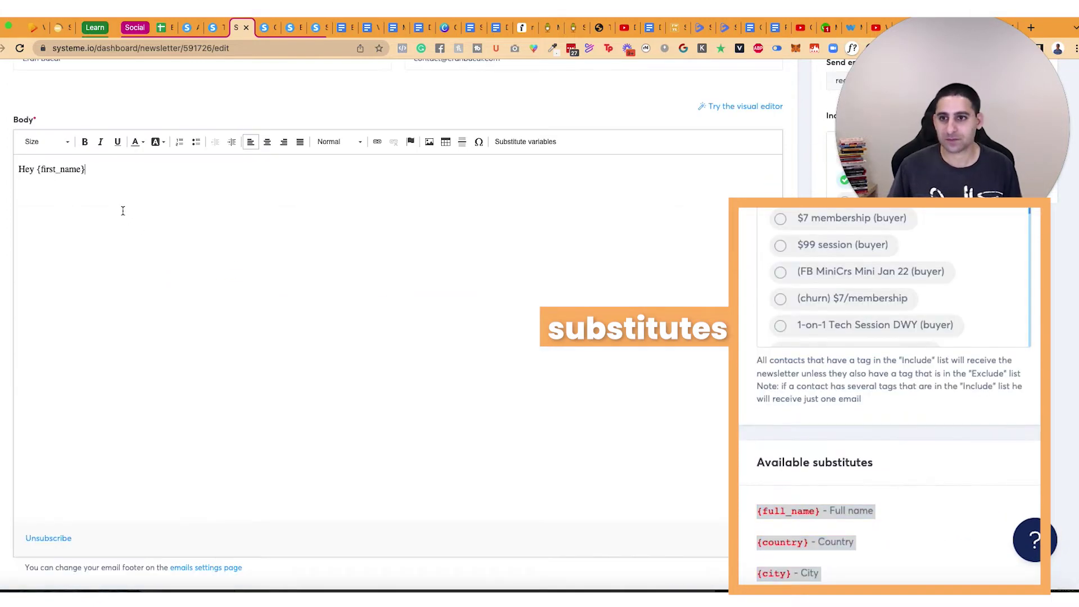
left_click(123, 214)
type("{full_name} - Full name {country} - Country {city} - City {street_address} - Street address {state} - State/Province {email} - Email {first_name} - First name {surname} - Last name {phone_number} - Phone number {postcode} - Zip code {company_name} - Company name {tax_number} - Tax number {affiliate_id} - Contact's affiliate ID {affiliate_dashboard} - URL of contact's affiliate dashboard")
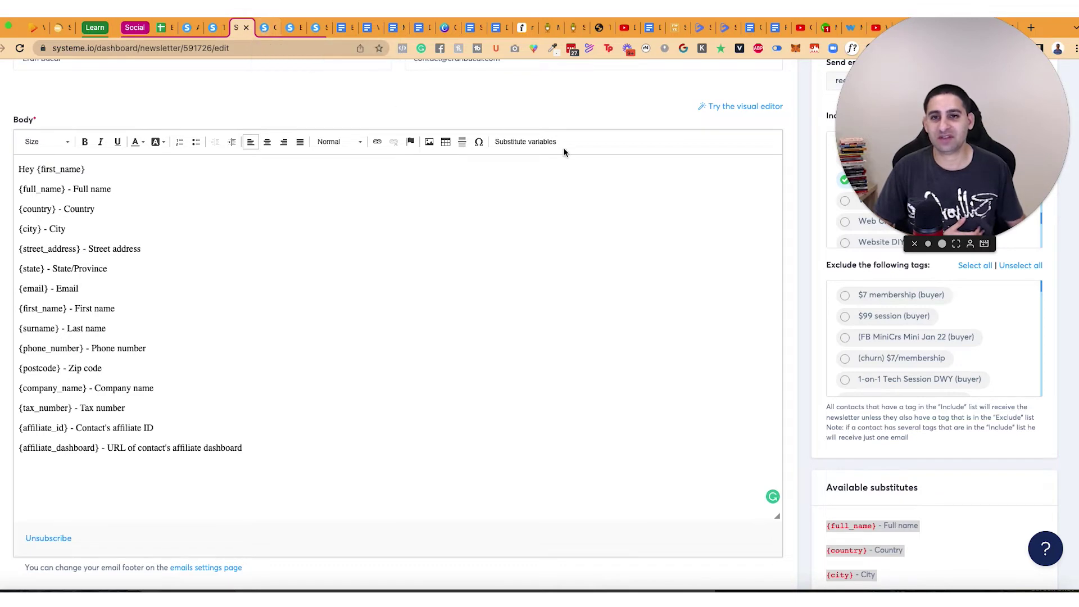
Step: Save and schedule the newsletter, then send a test copy to Gmail
scroll(774, 157, "up", 3)
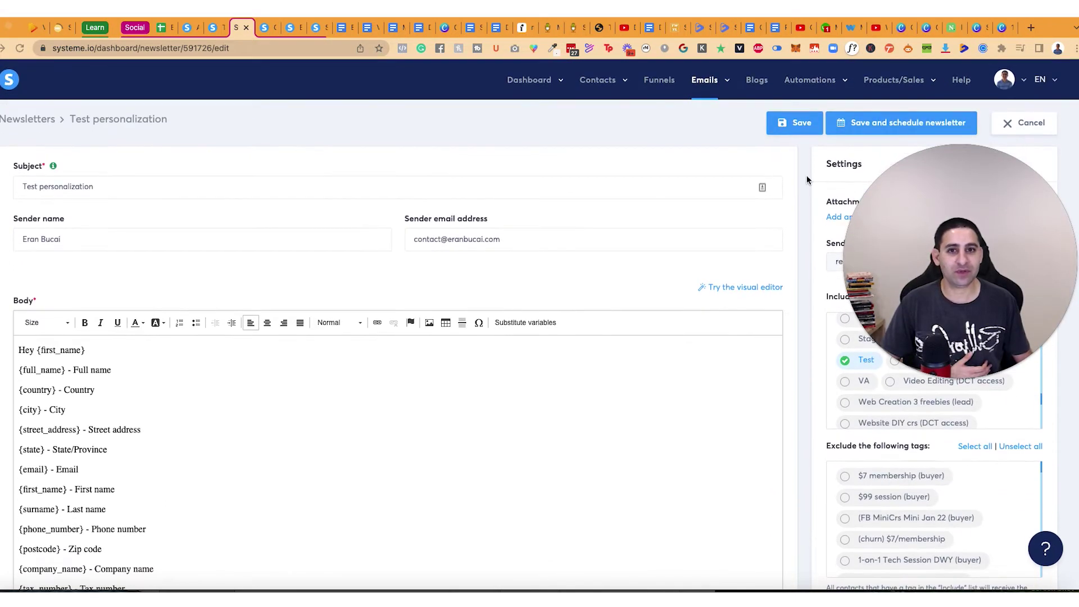
left_click_drag(921, 208, 513, 244)
left_click(483, 244)
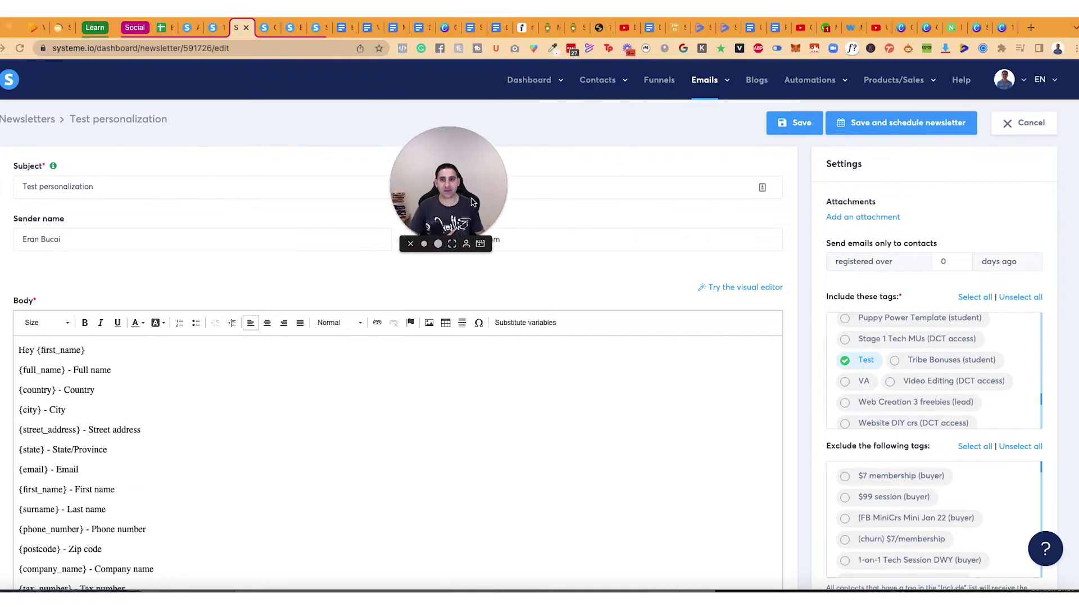
left_click_drag(449, 169, 294, 70)
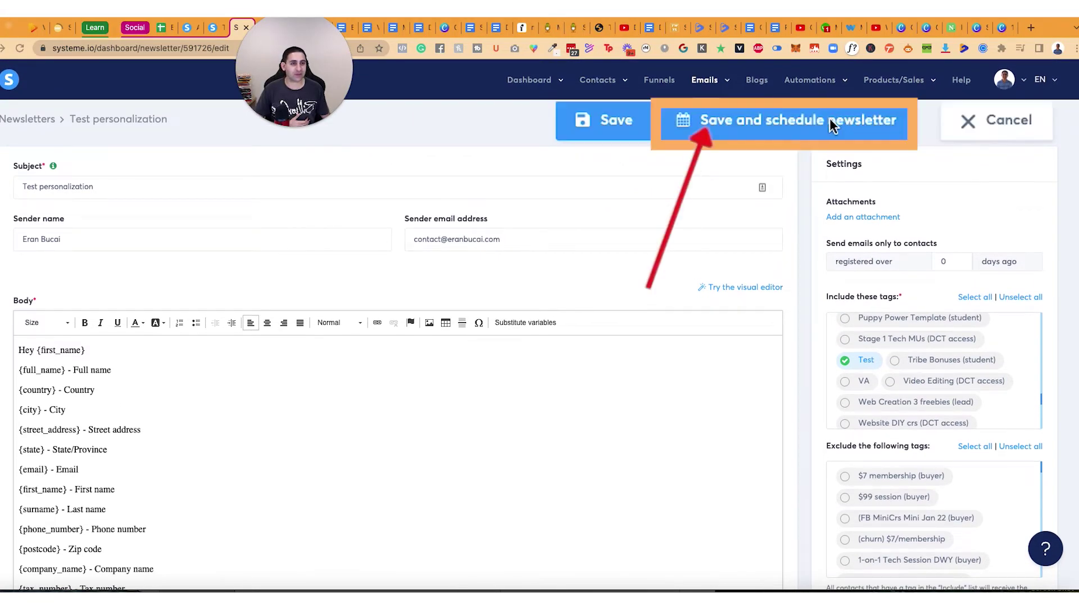
left_click(817, 125)
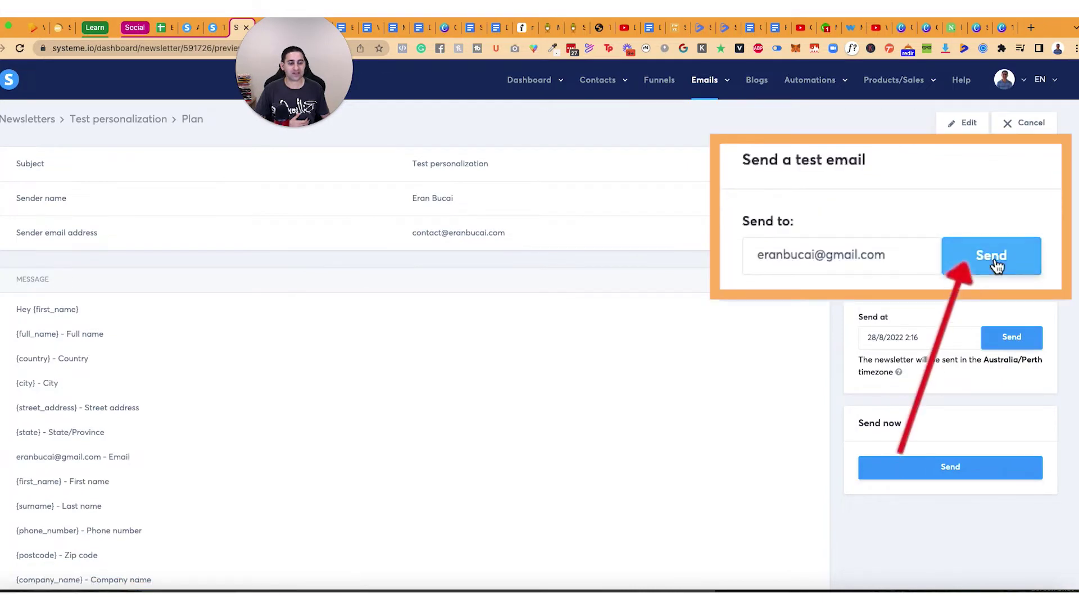
left_click(1013, 227)
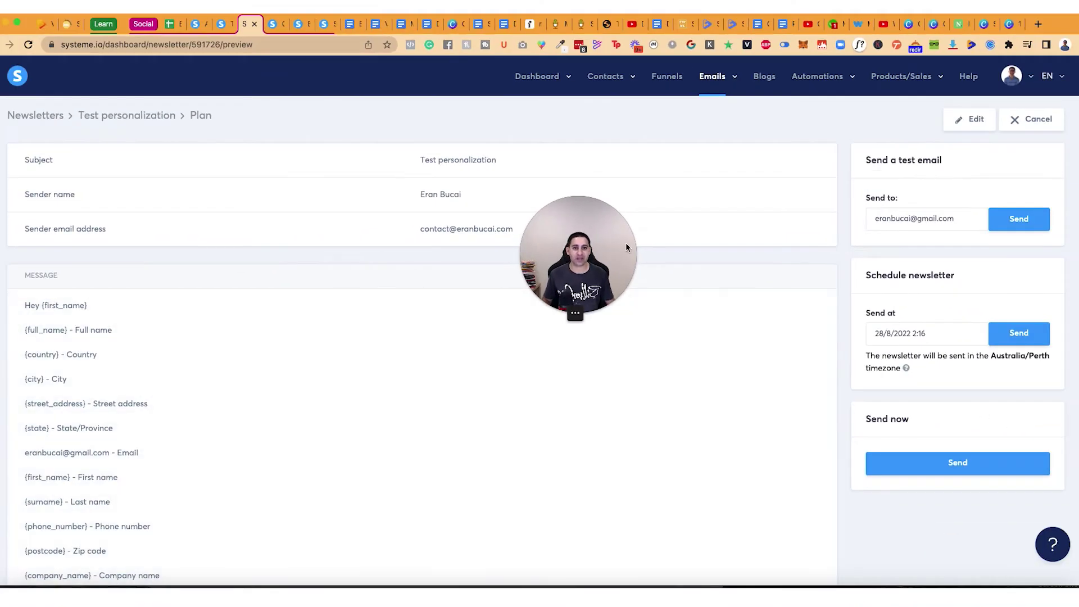
Step: Reopen the newsletter to confirm the Test tag is included, then save it again
left_click_drag(626, 242, 781, 270)
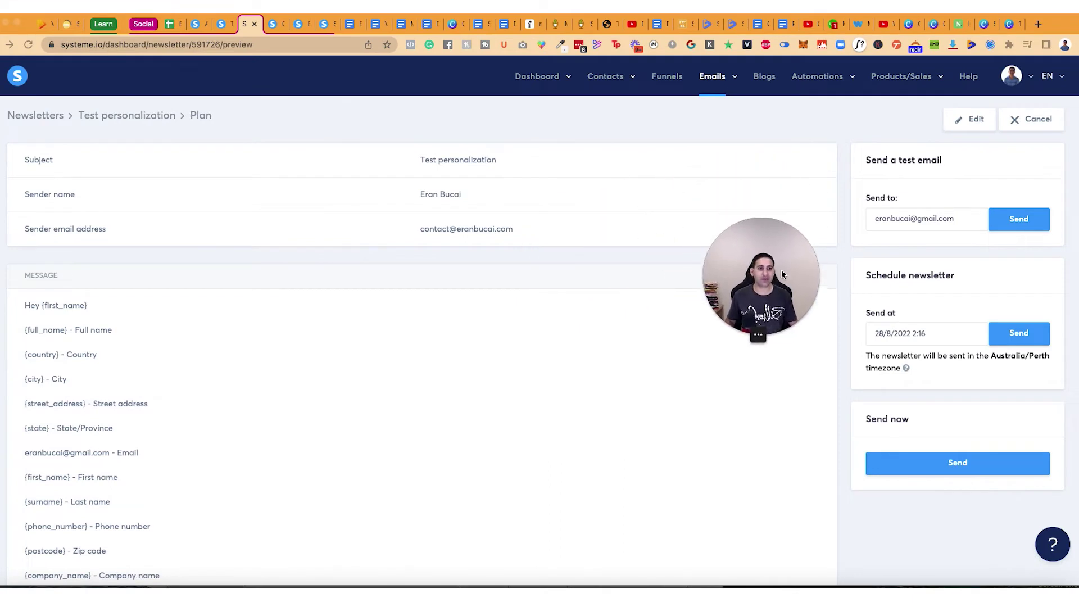
left_click(962, 121)
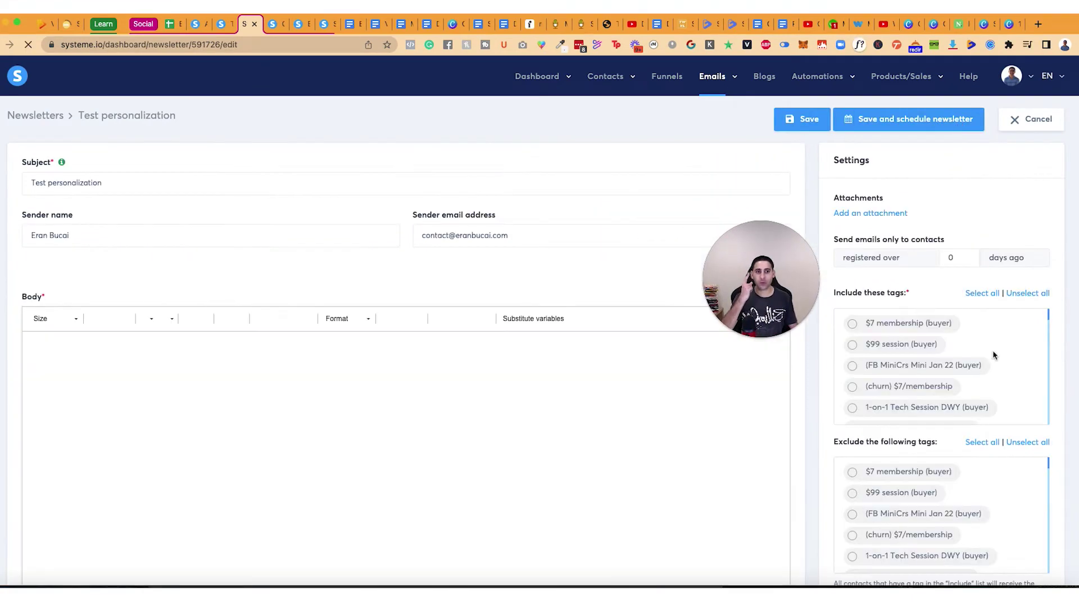
scroll(992, 357, "down", 5)
scroll(991, 352, "down", 10)
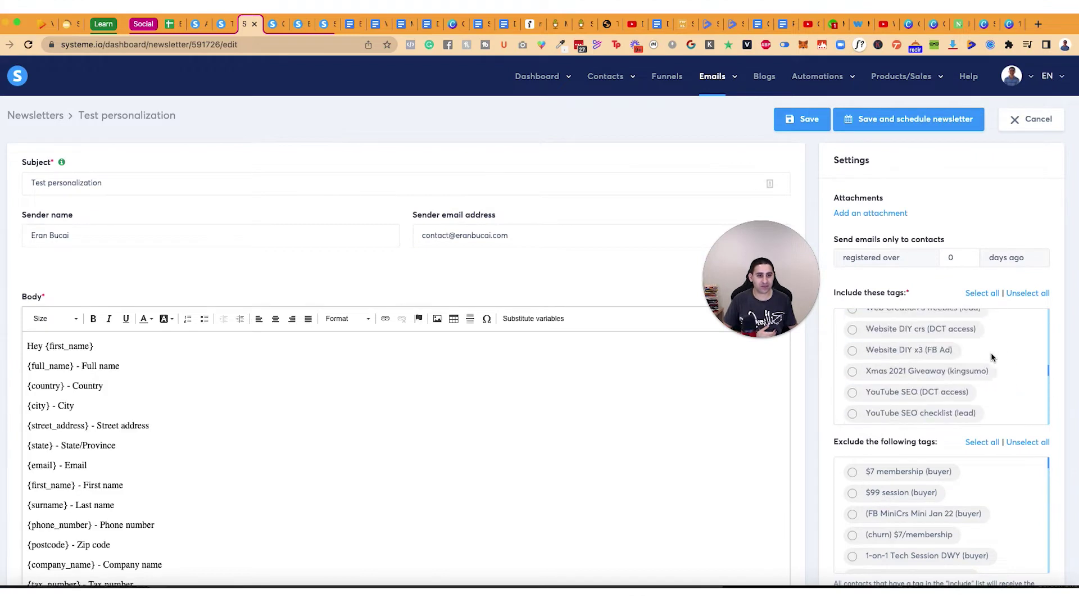
scroll(757, 380, "up", 2)
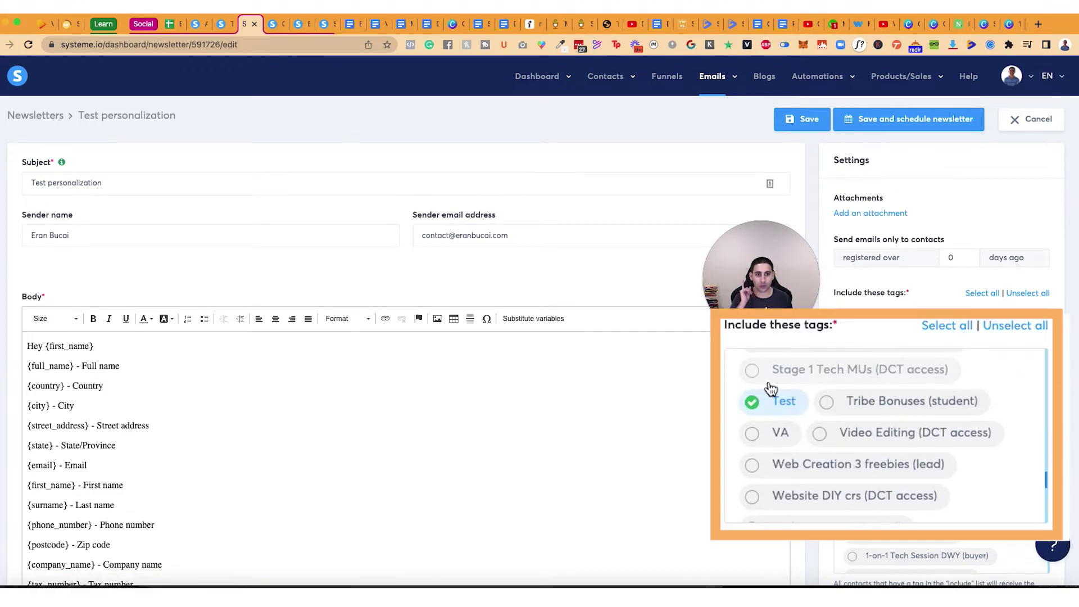
left_click(914, 121)
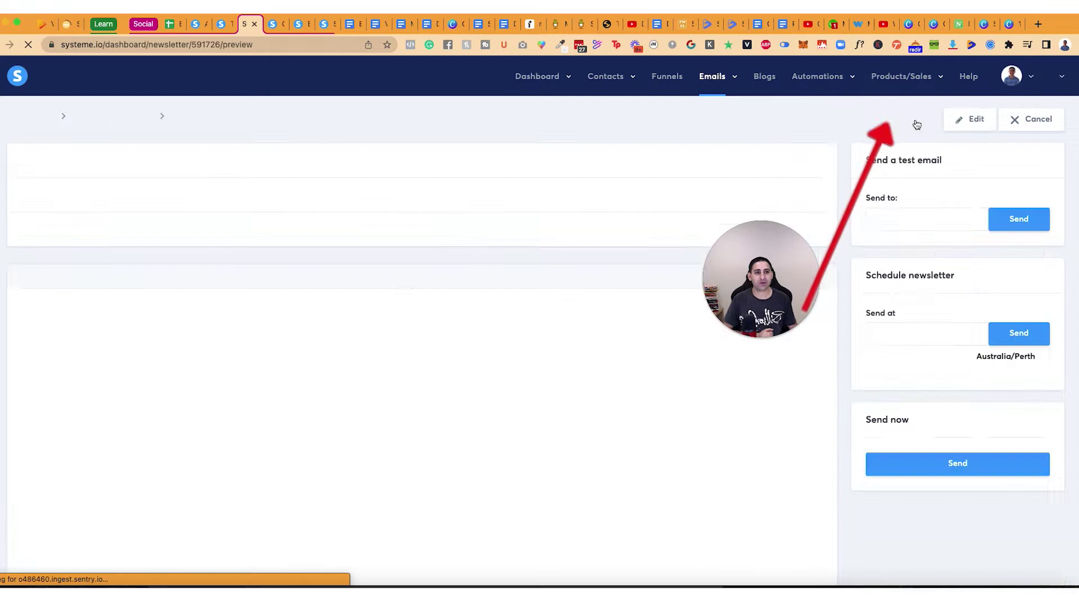
Step: Send the newsletter immediately, confirm, and switch to the Gmail inbox
left_click(972, 470)
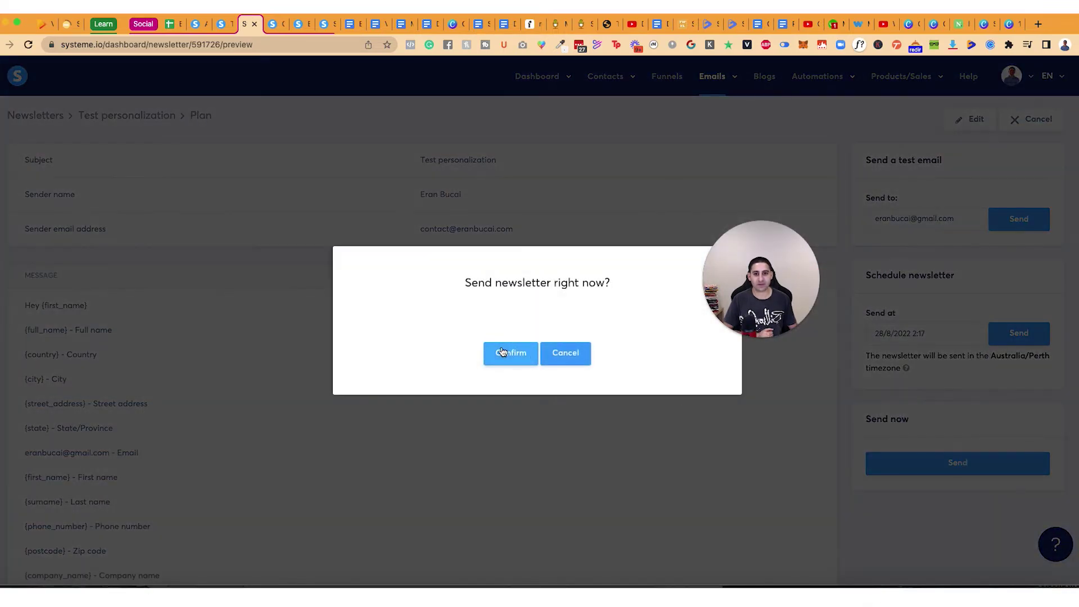
left_click(512, 350)
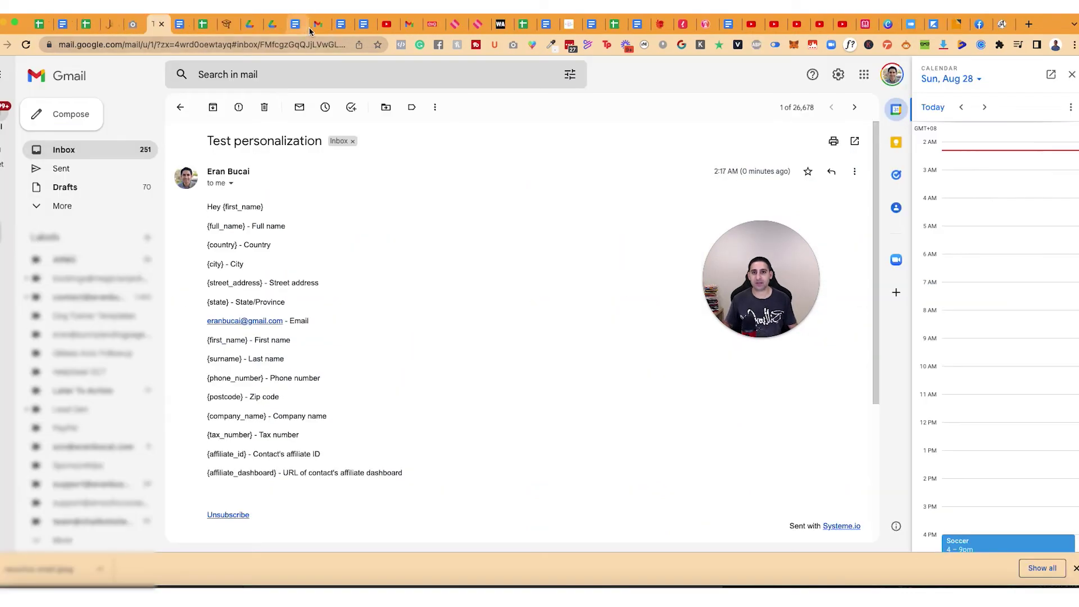
left_click(314, 26)
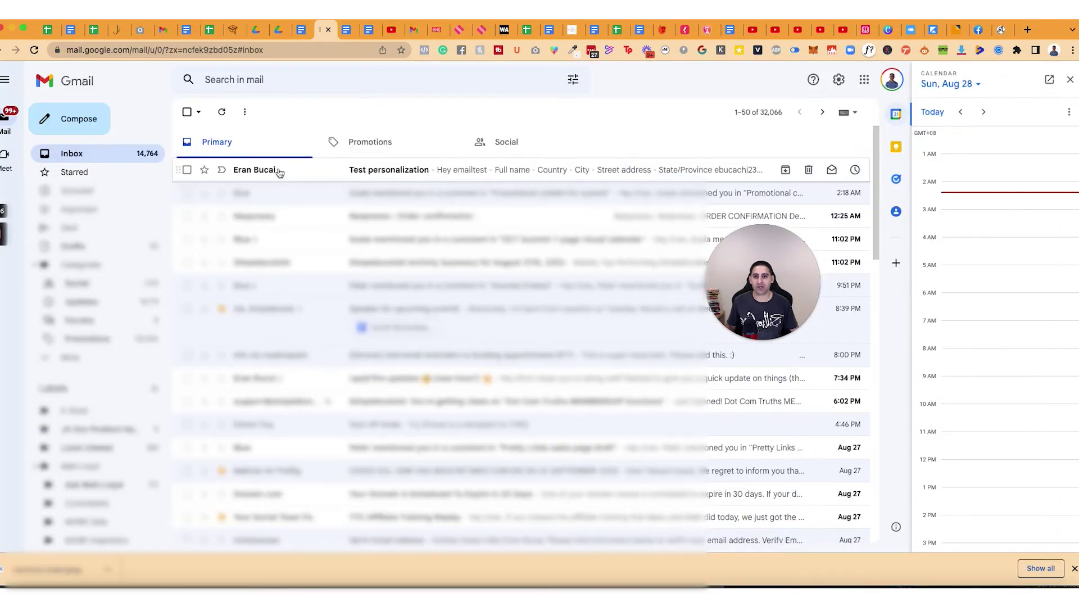
Step: Open the 'Test personalization' email and select its body to check the filled-in first name
left_click(278, 171)
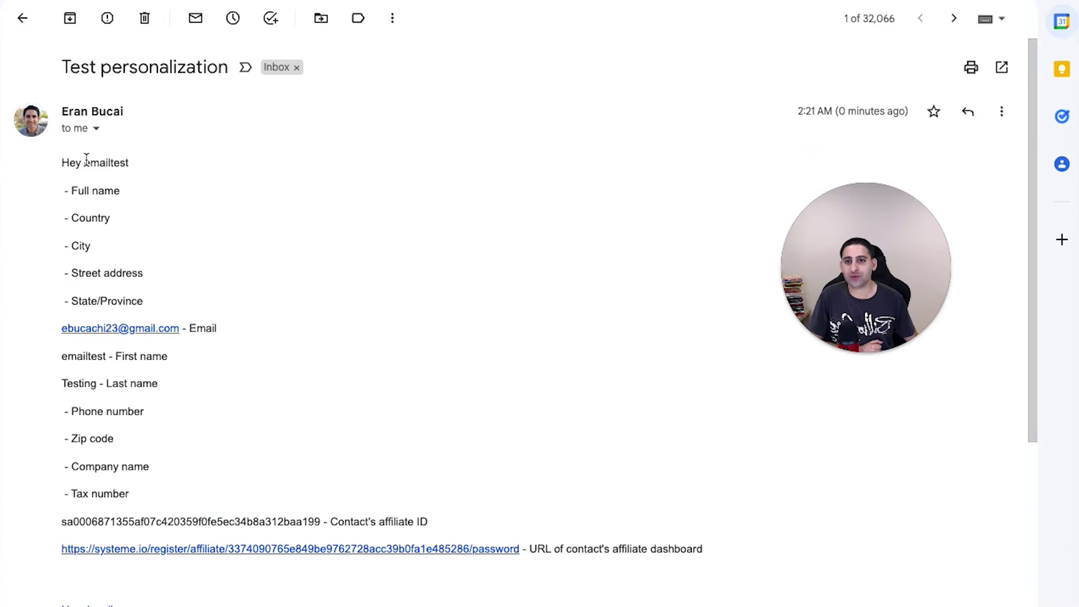
left_click_drag(81, 166, 711, 547)
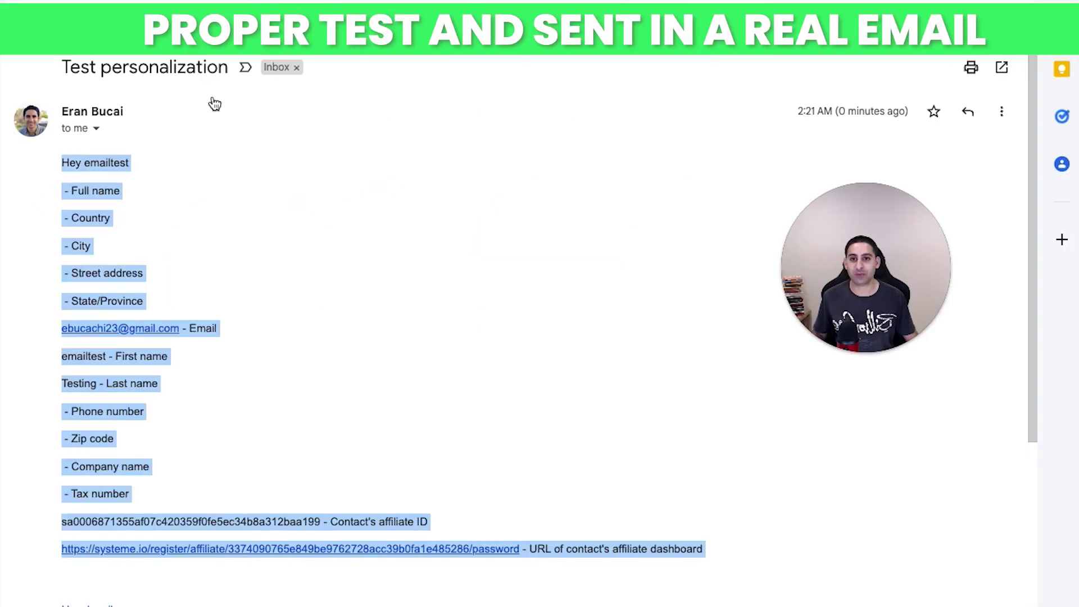
left_click(251, 195)
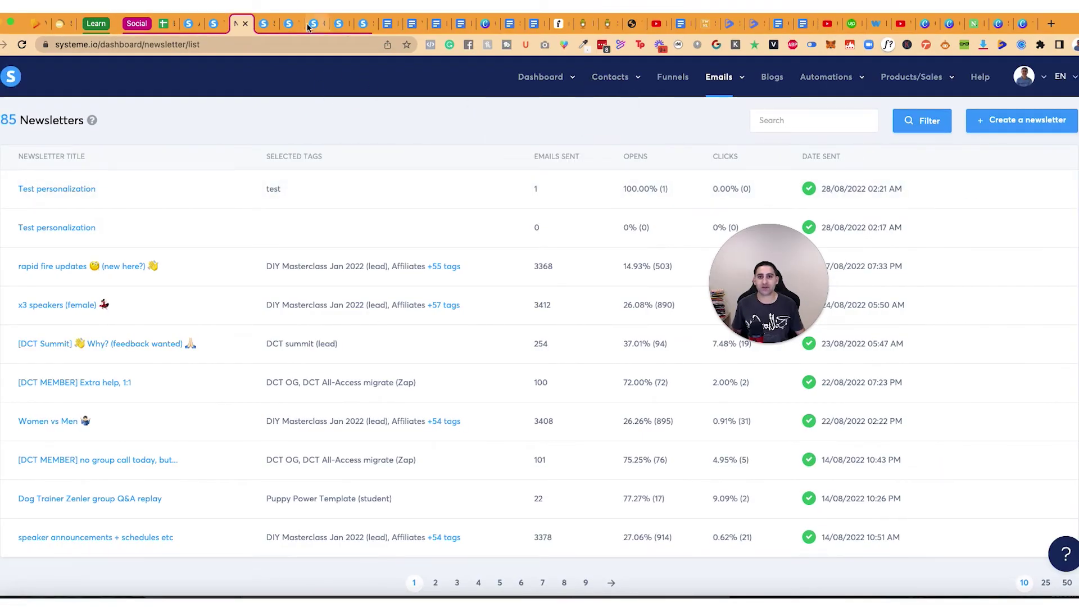
Step: Open the test contact's record from the Contacts list and review its First name field
left_click(265, 24)
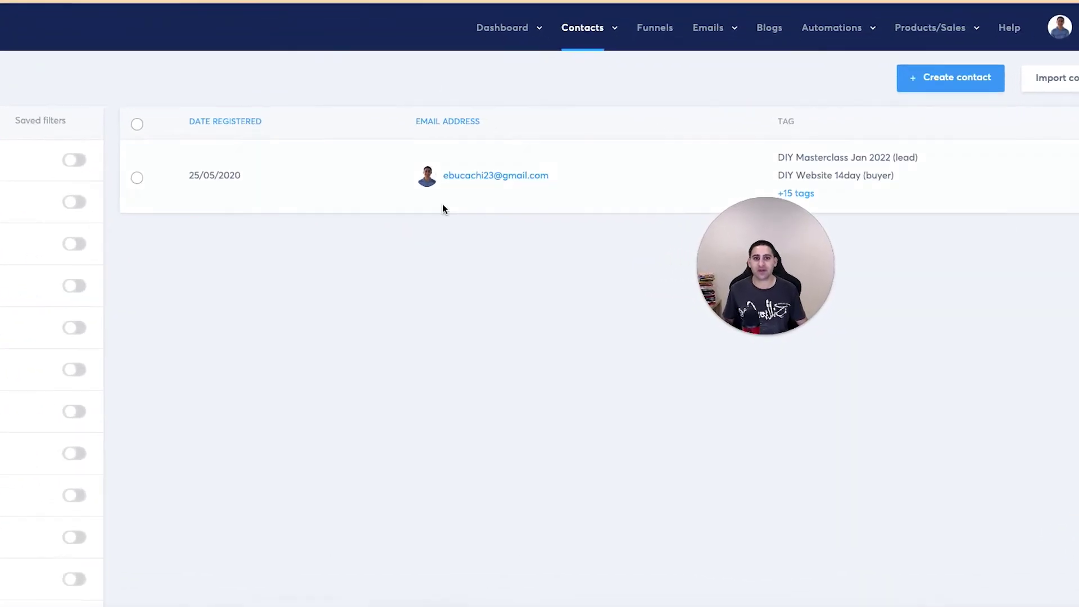
left_click(450, 149)
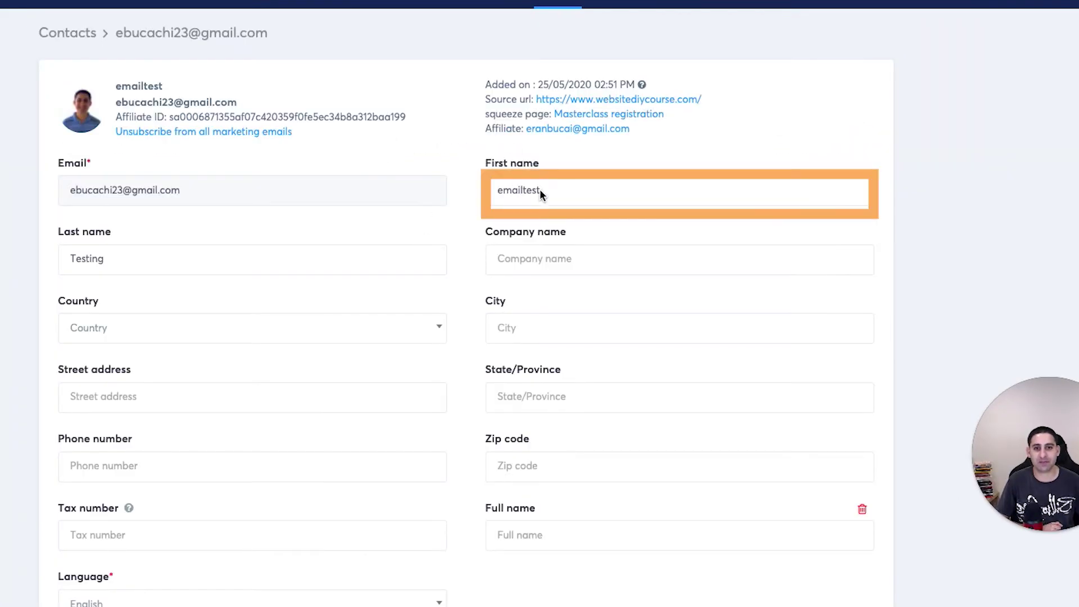
scroll(459, 280, "down", 3)
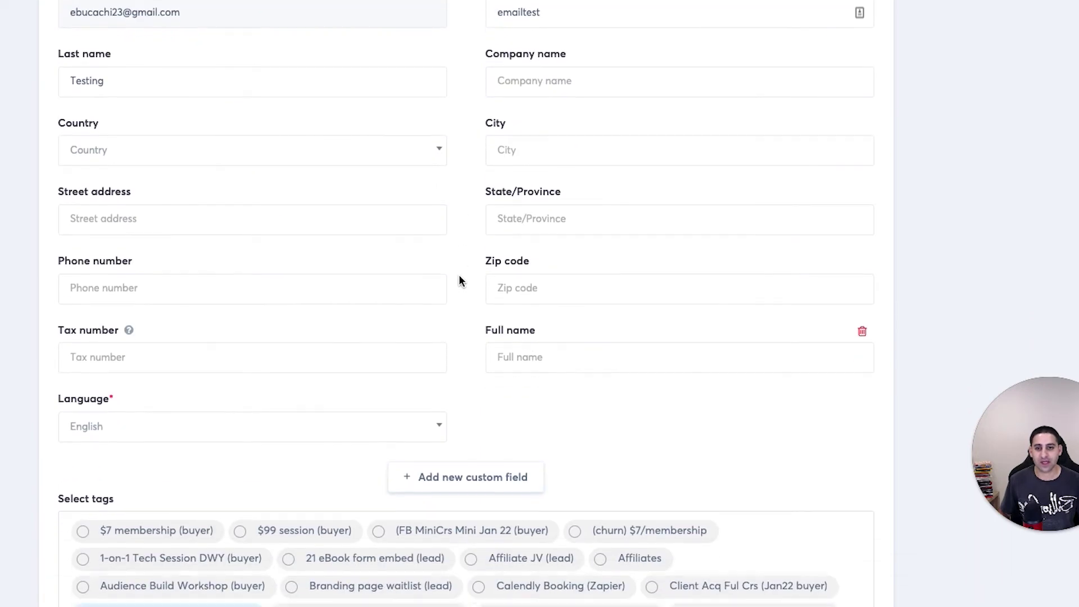
scroll(458, 279, "up", 1)
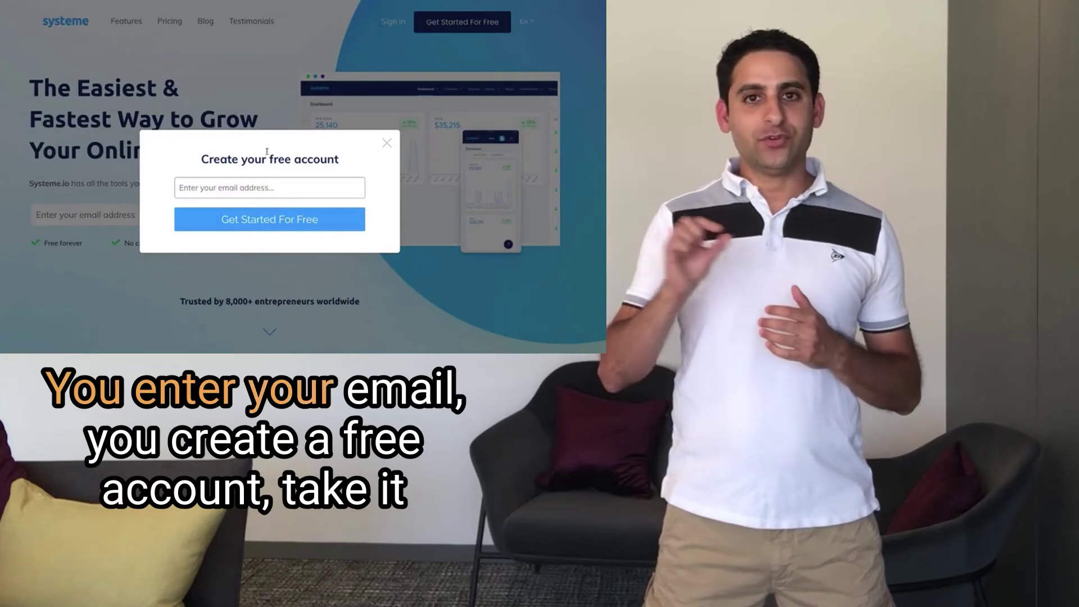
Step: Fill the sign-up email field with a saved address from the browser's autofill suggestions
left_click(258, 187)
type("funnel")
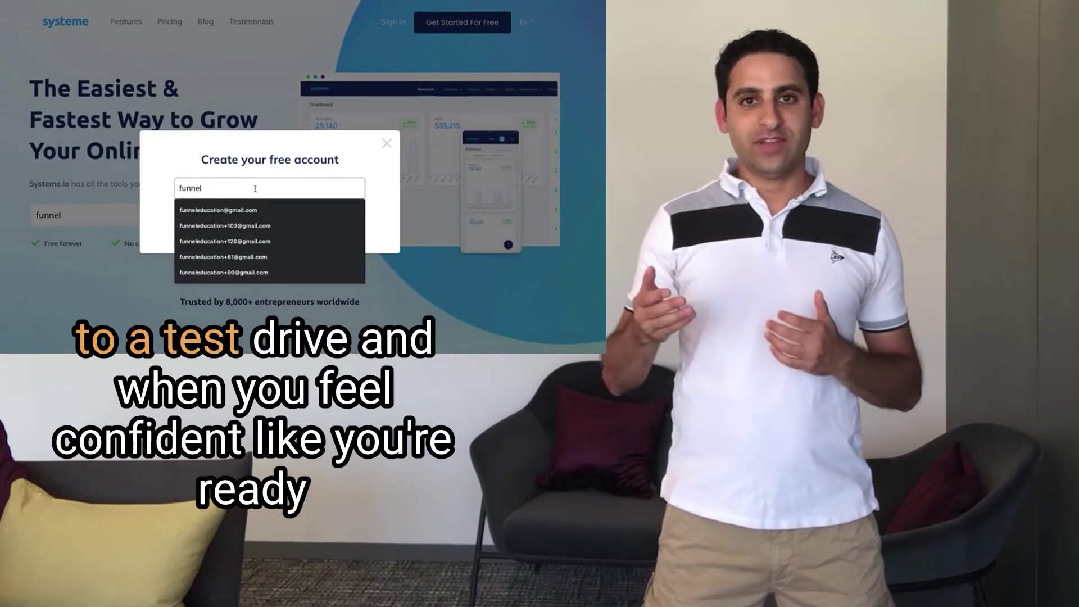
scroll(223, 186, "down", 1)
left_click(223, 186)
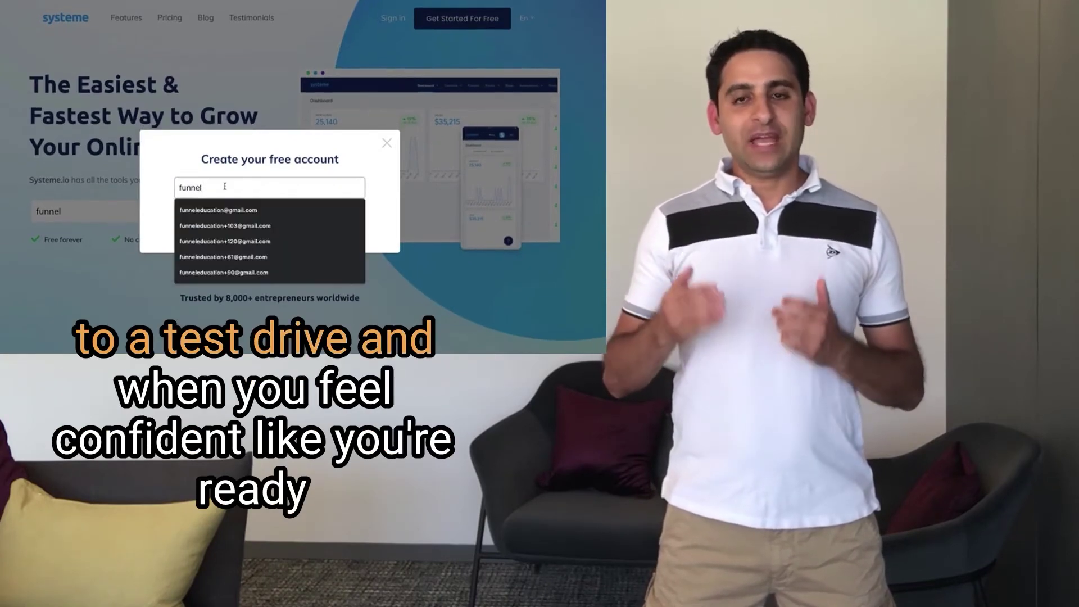
left_click(229, 210)
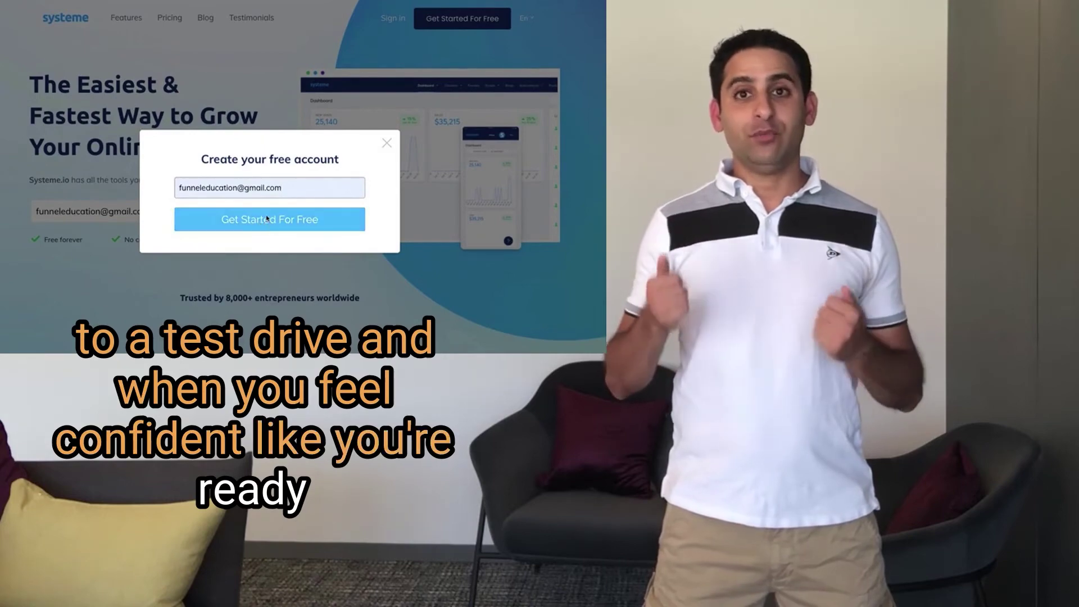